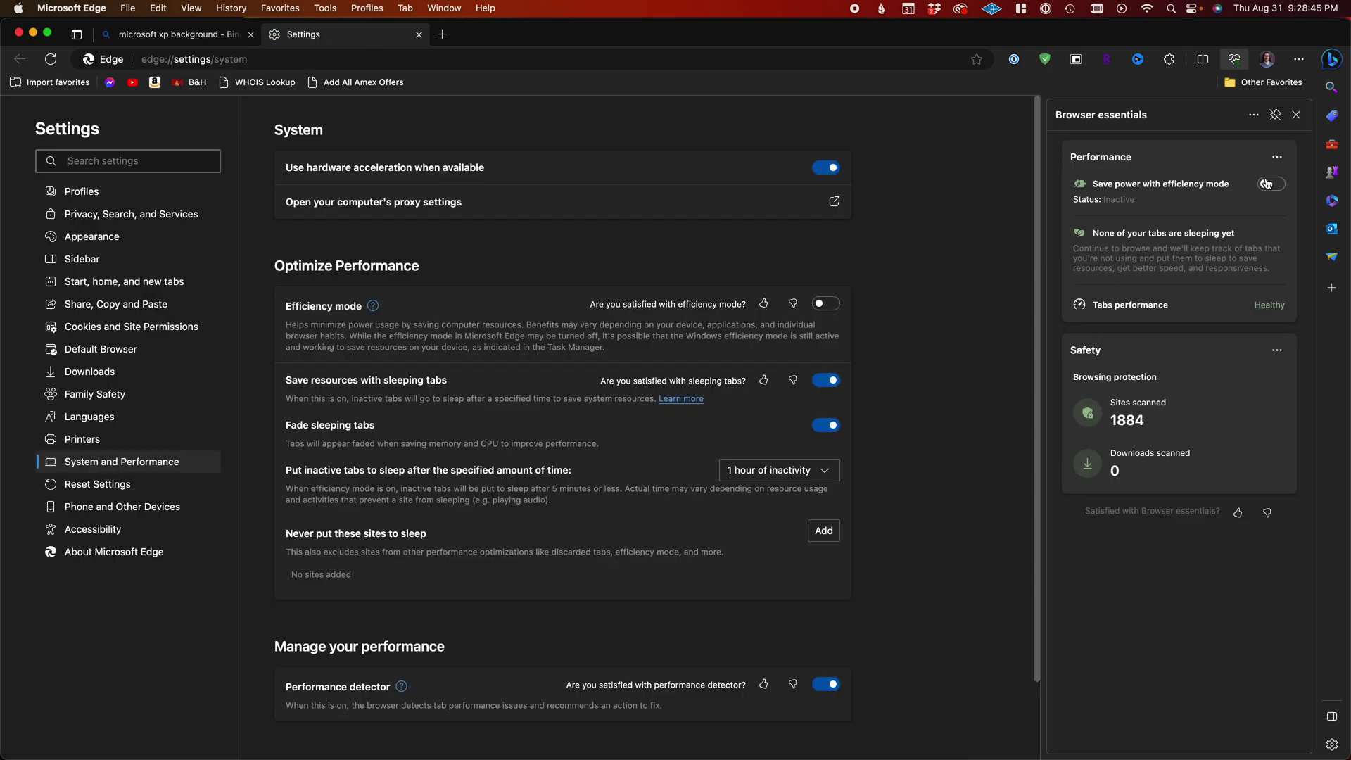
# Switch on 'Save power with efficiency mode' in Browser essentials
pyautogui.click(1269, 185)
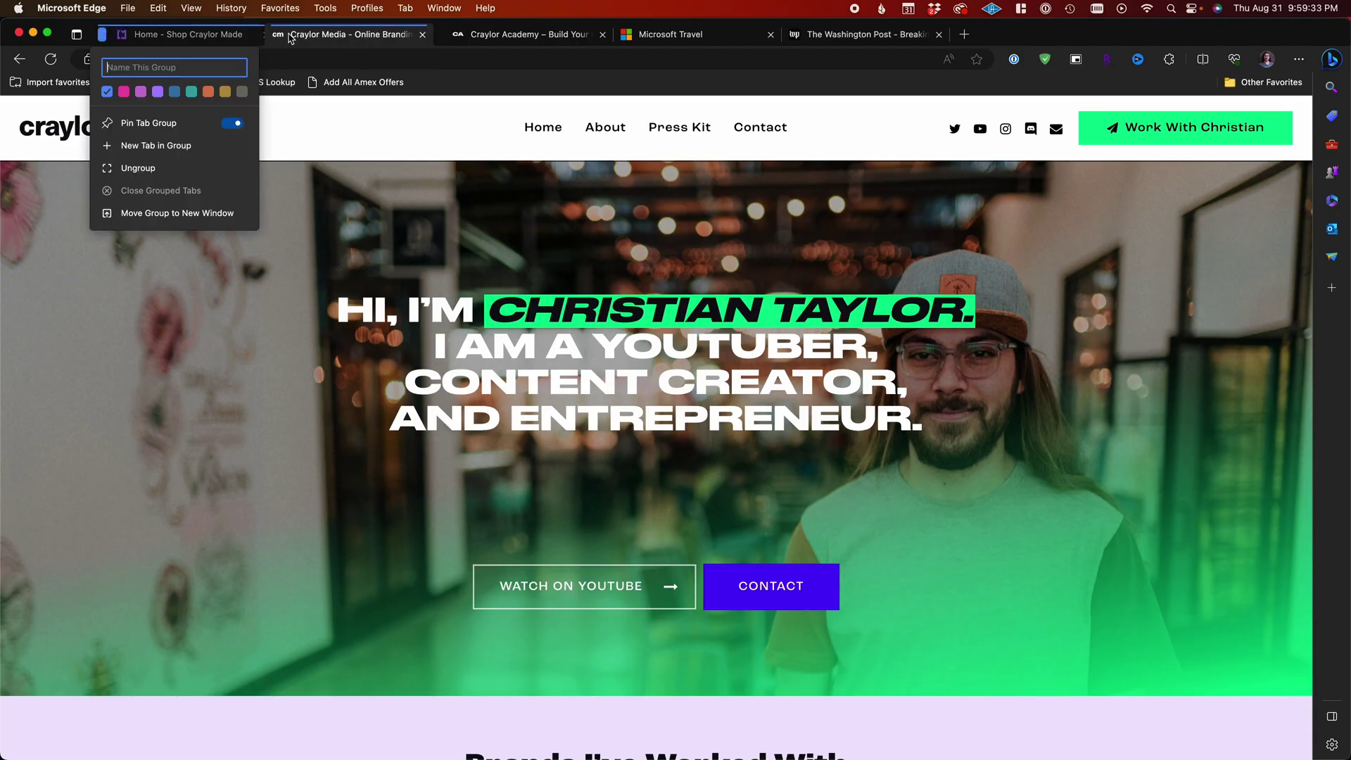
# Close the tab group editor and view the blocked trackers on The Washington Post tab
pyautogui.click(343, 124)
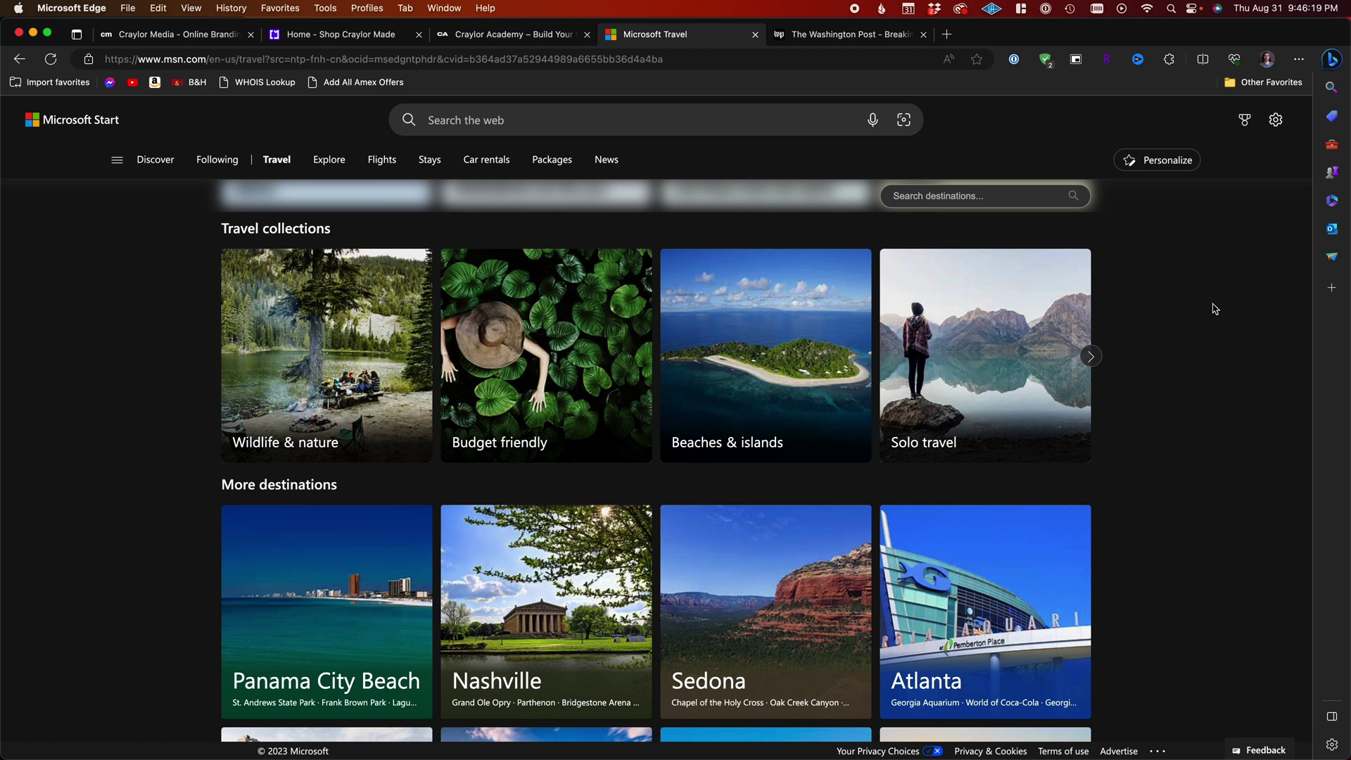
pyautogui.click(879, 39)
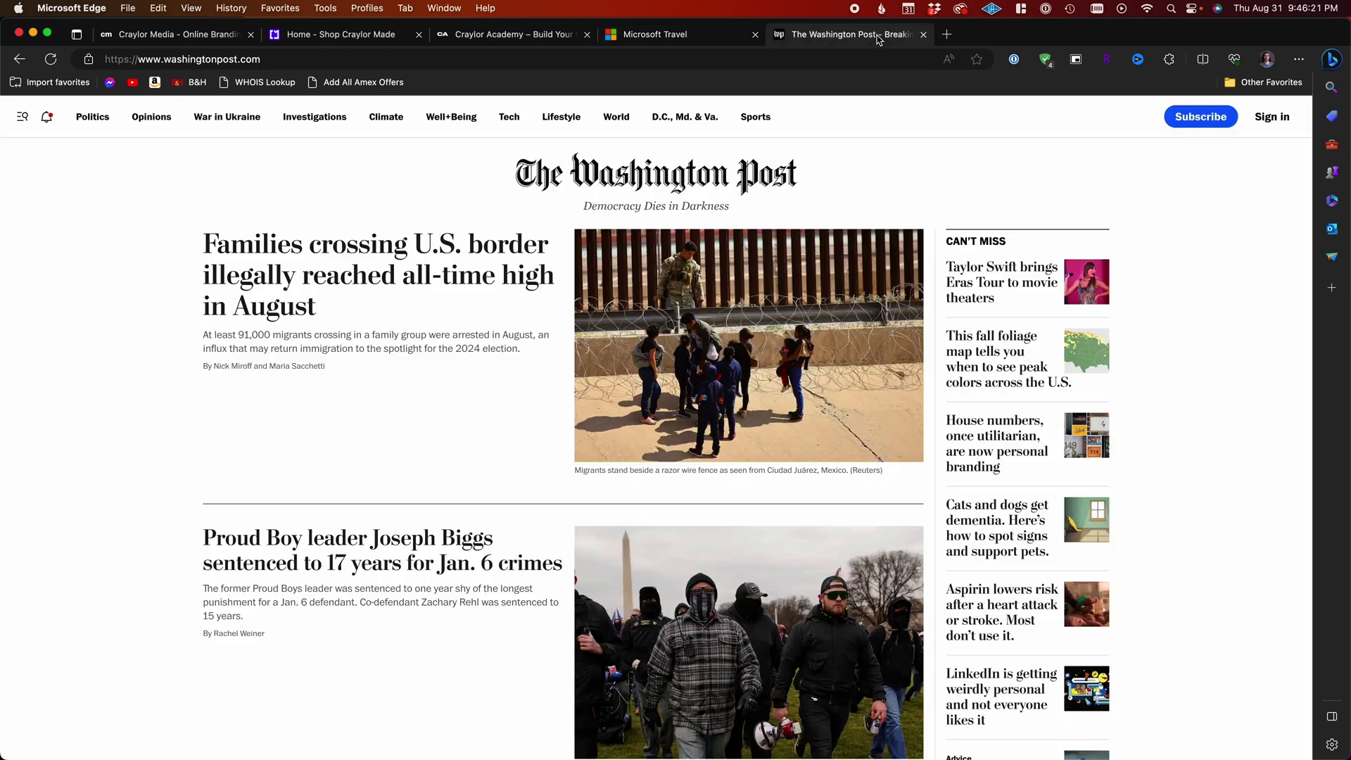
pyautogui.click(85, 59)
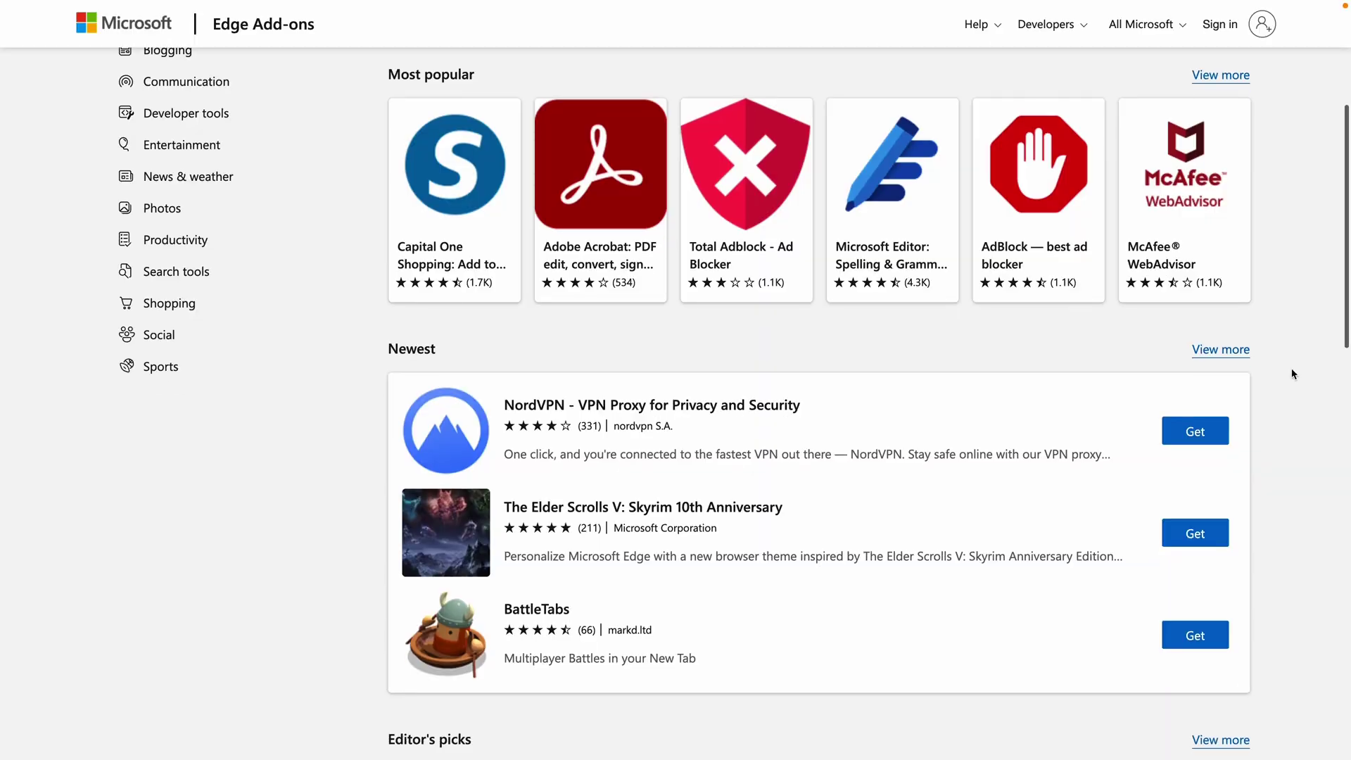
pyautogui.scroll(-5, 1292, 373)
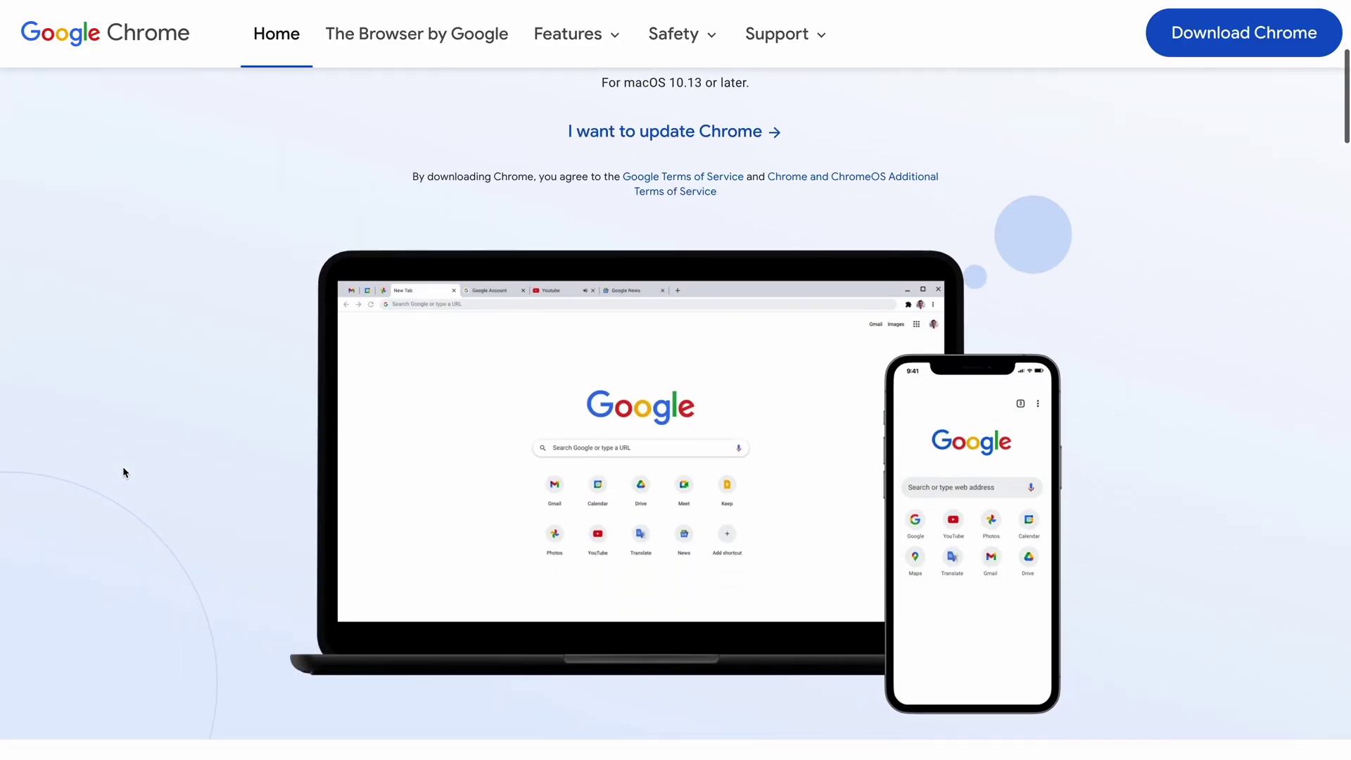
# Scroll the Chrome page to 'The faster browser', then open Edge's performance overview
pyautogui.scroll(-5, 123, 466)
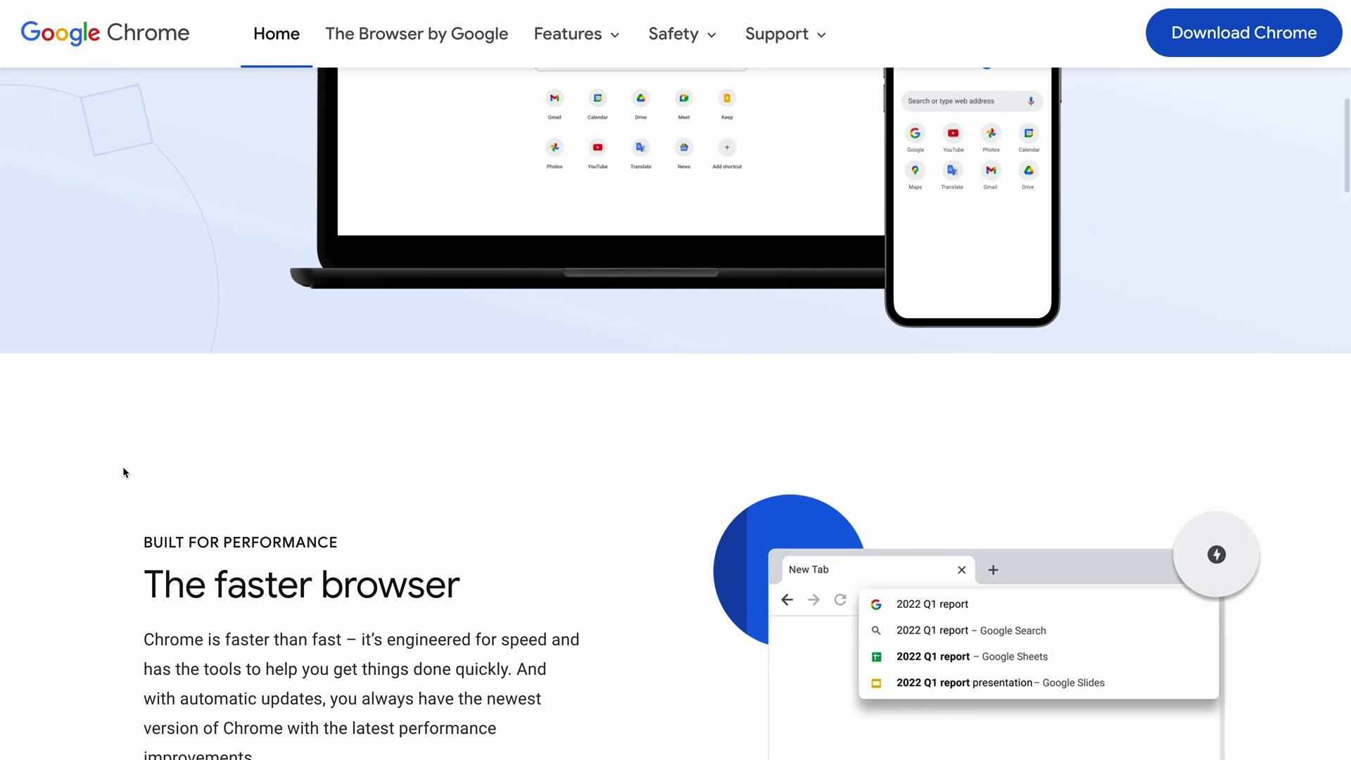
pyautogui.scroll(-7, 123, 471)
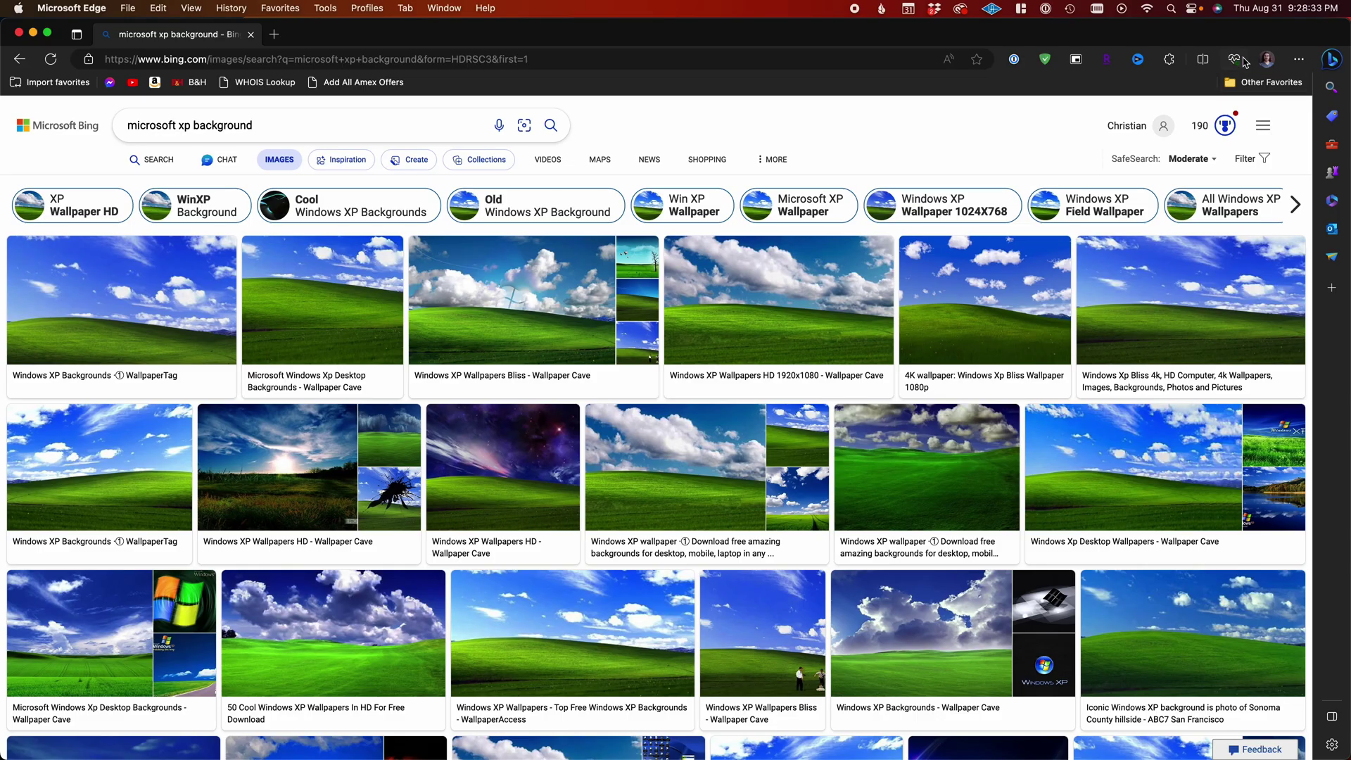
pyautogui.click(1242, 61)
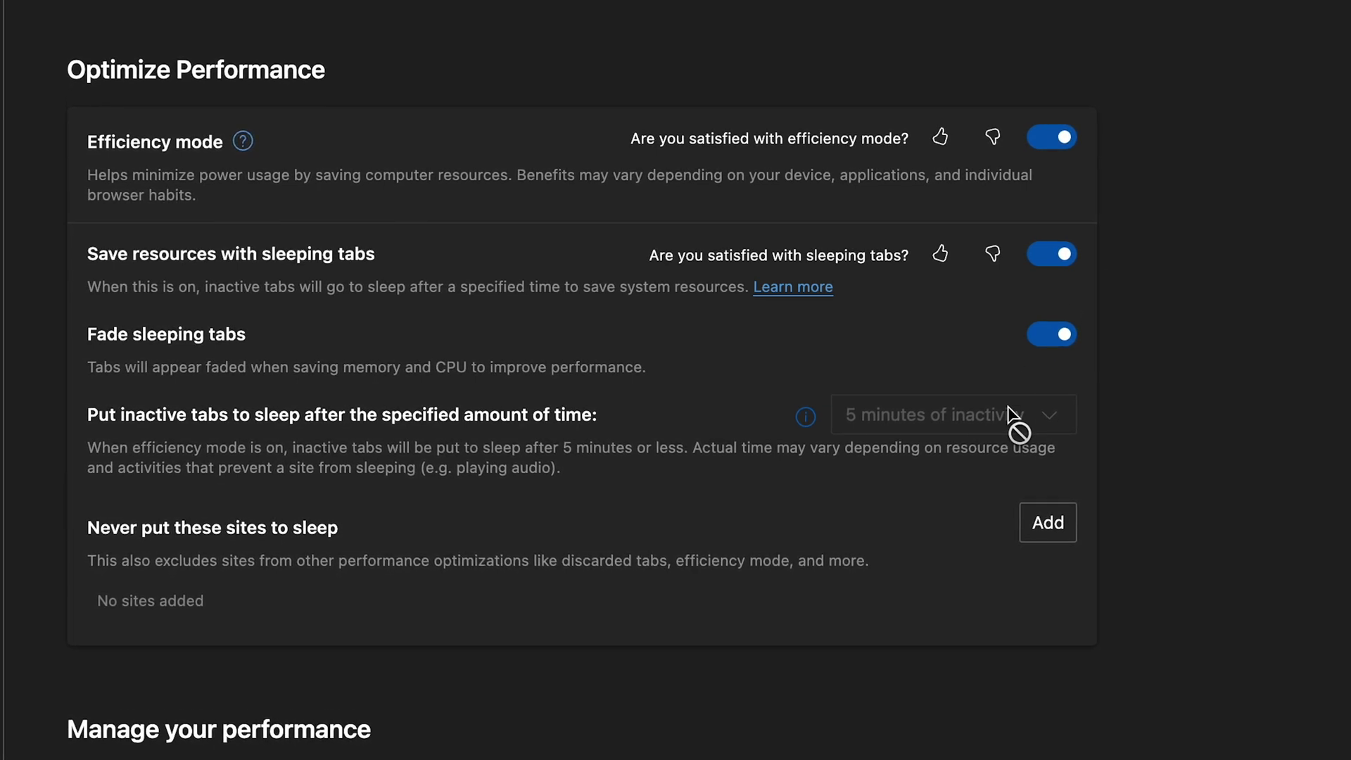
# Flip between the Craylor Made shop, Craylor Academy and Craylor Media tabs
pyautogui.moveTo(807, 418)
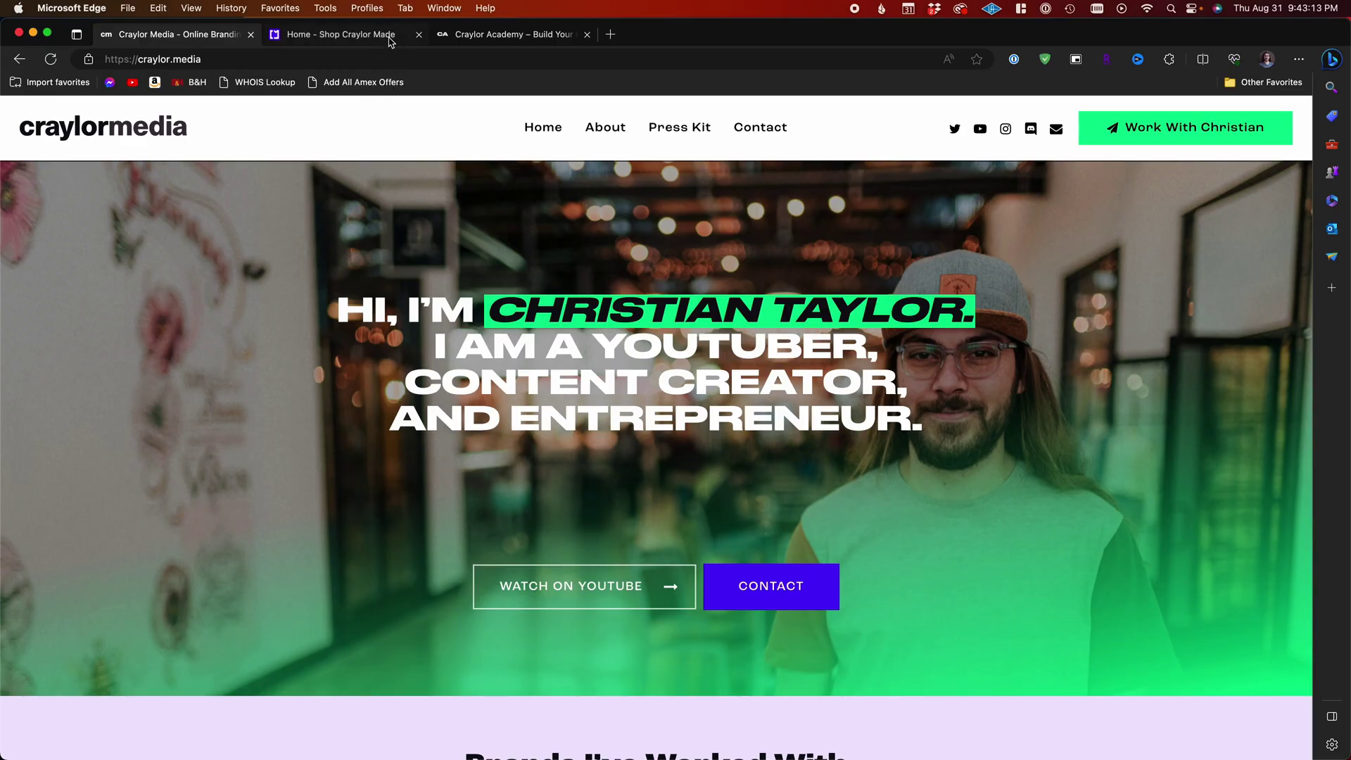
pyautogui.click(391, 36)
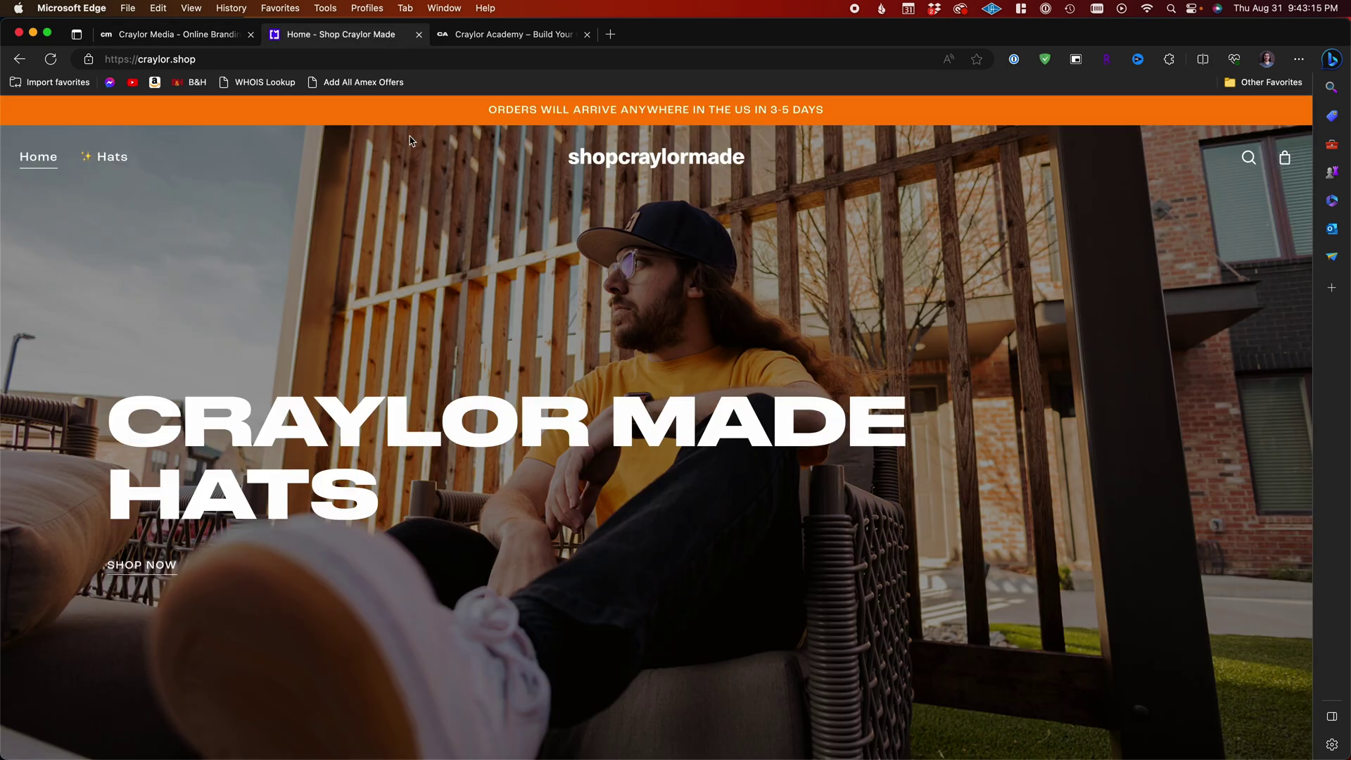
pyautogui.click(472, 36)
pyautogui.click(473, 36)
pyautogui.click(343, 37)
pyautogui.click(179, 36)
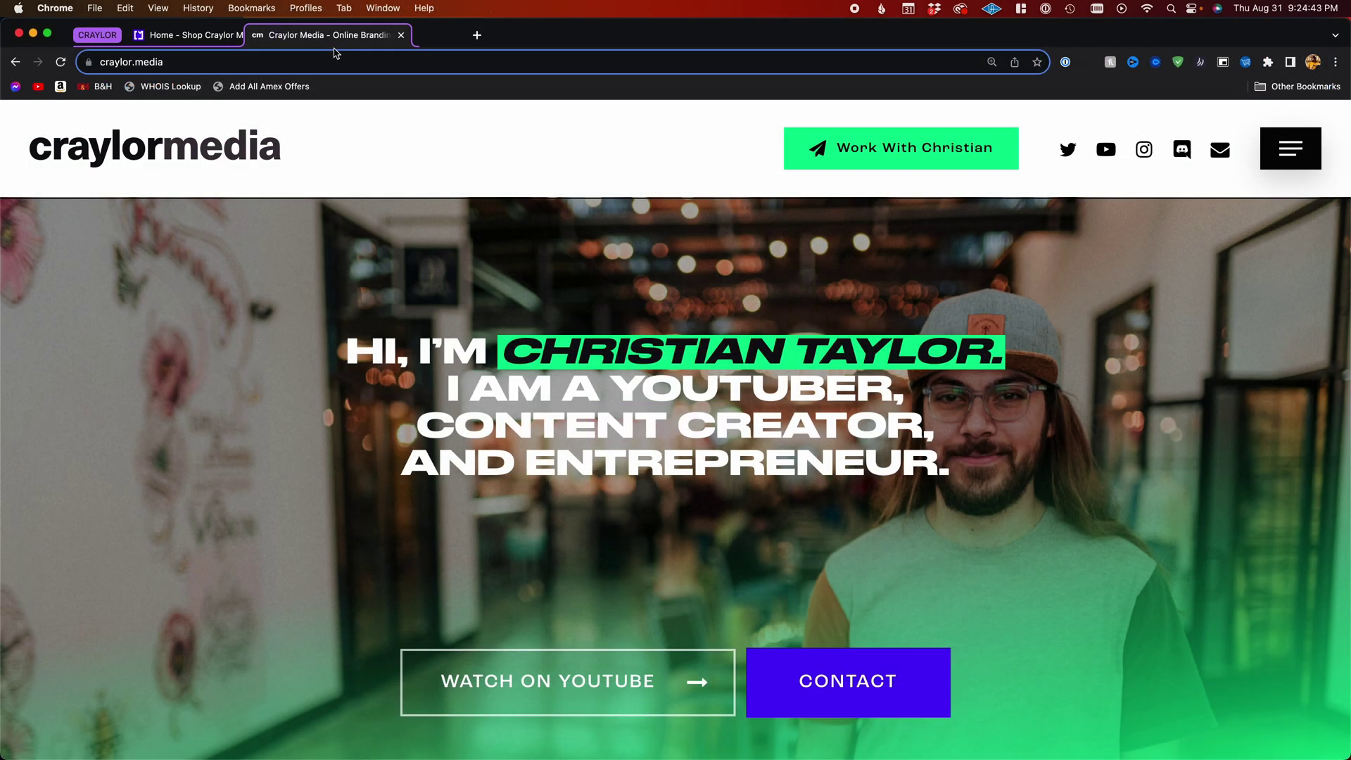
# Open the grouped Craylor Made shop tab, scroll it, and list msn.com's blocked trackers
pyautogui.click(223, 37)
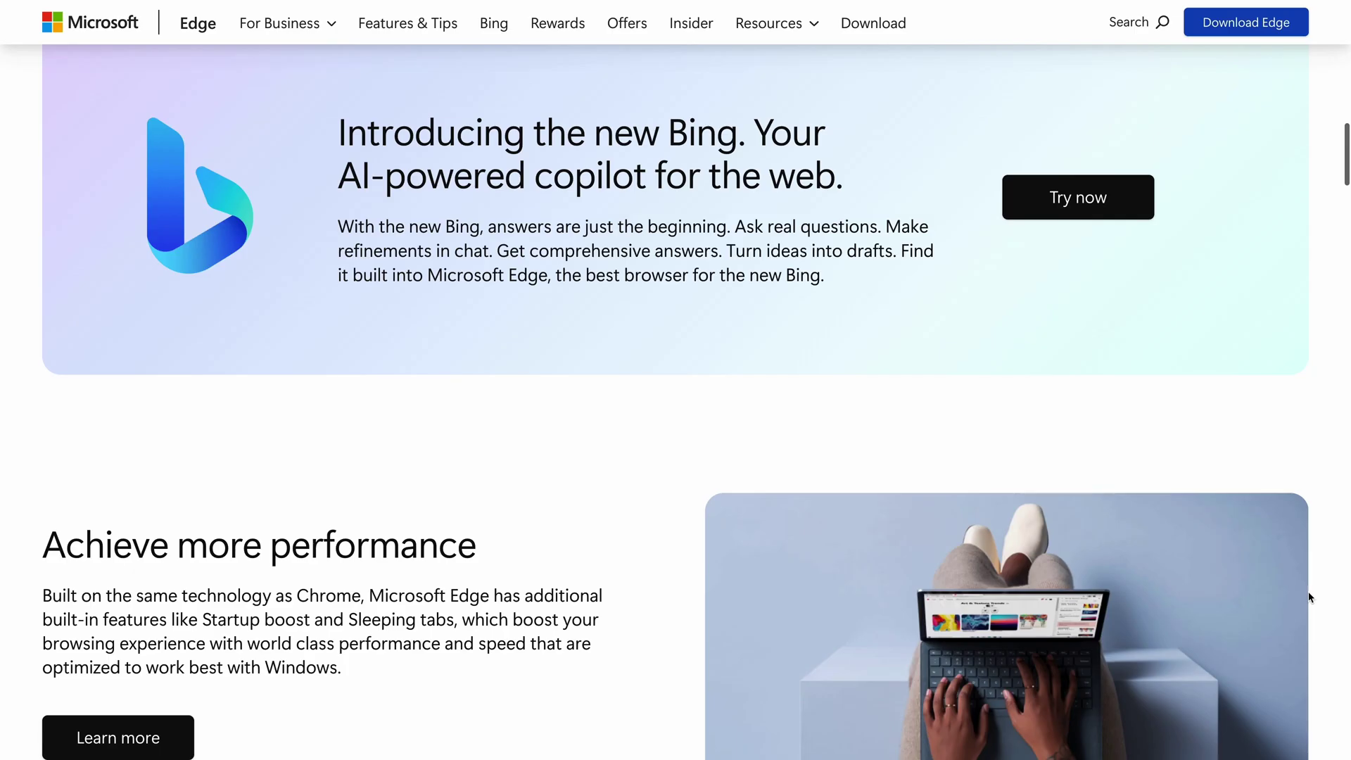
pyautogui.scroll(-5, 1310, 596)
pyautogui.scroll(-9, 1310, 596)
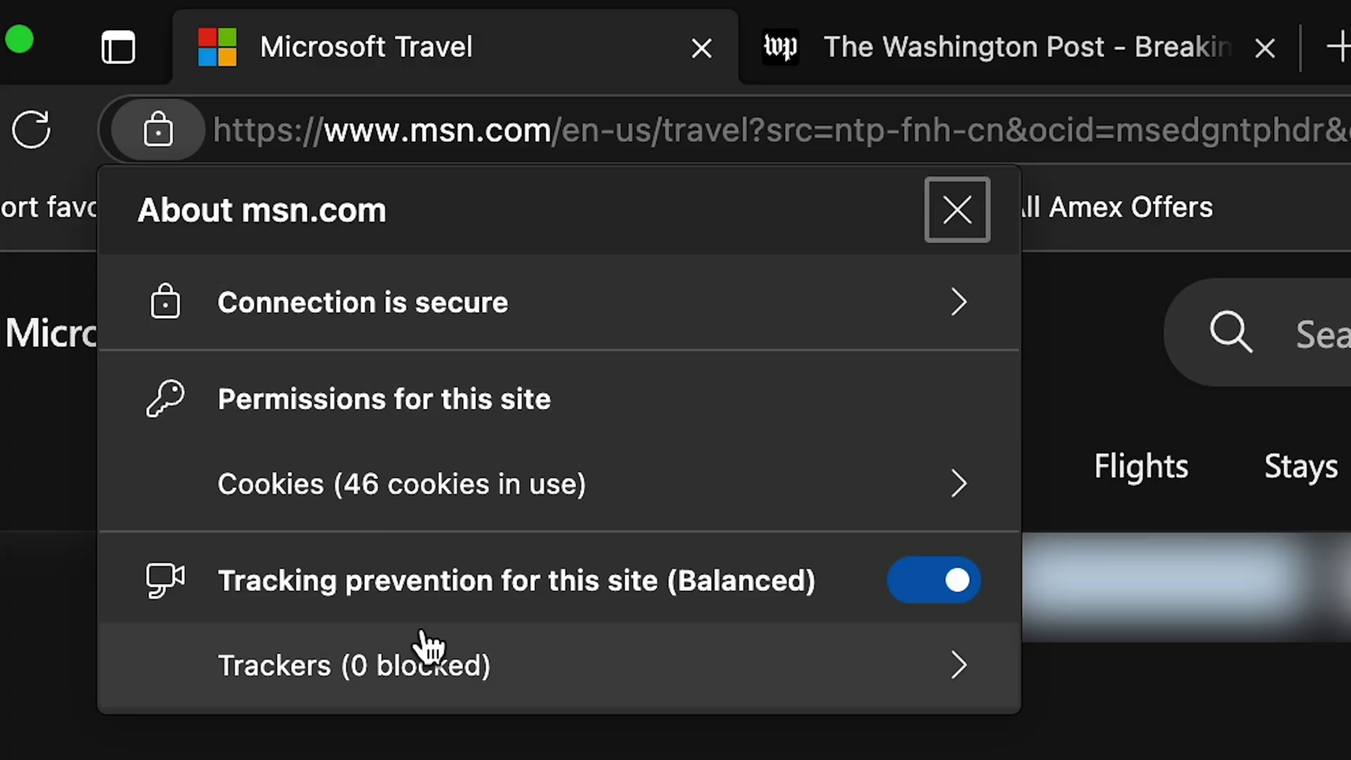
pyautogui.click(434, 658)
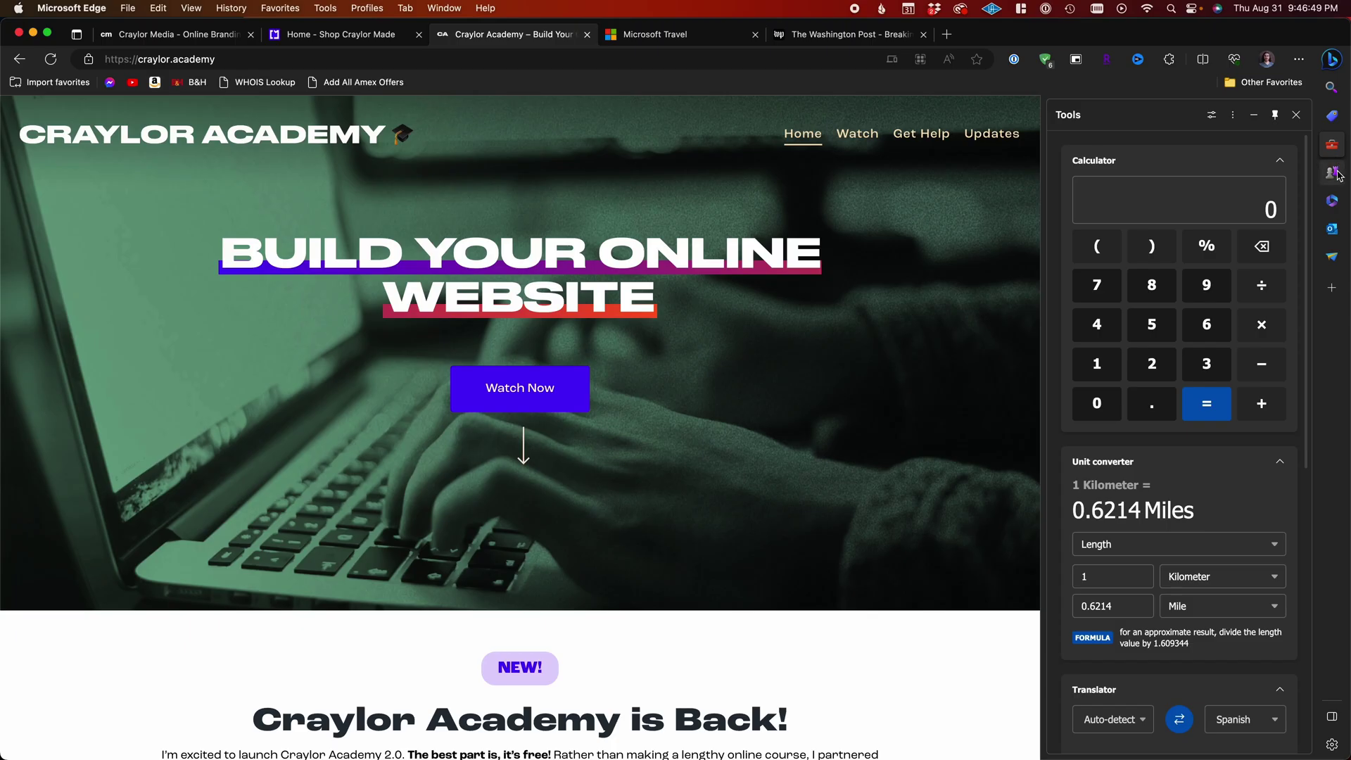
# Cycle the sidebar through Games, Microsoft 365 and Drop, then scroll its customization settings
pyautogui.click(1337, 174)
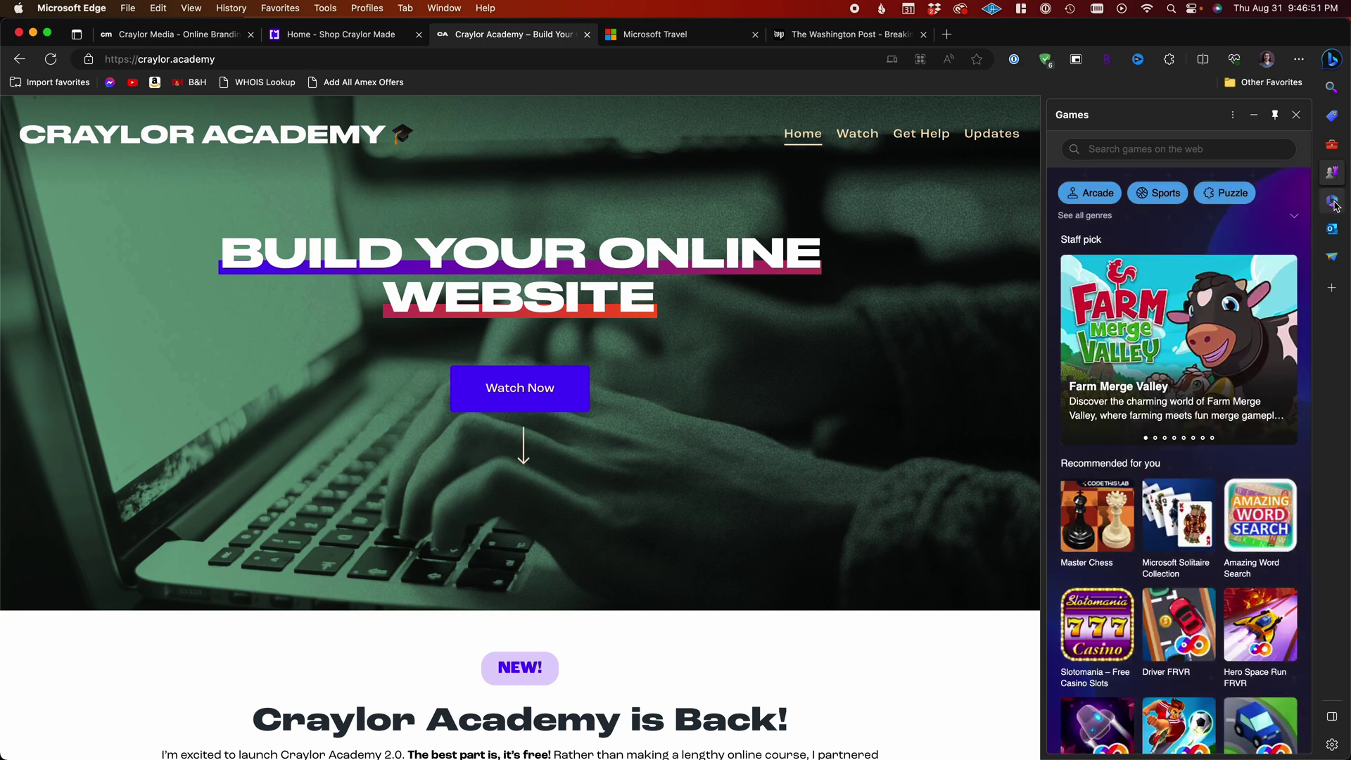
pyautogui.click(1333, 202)
pyautogui.click(1332, 257)
pyautogui.click(1331, 288)
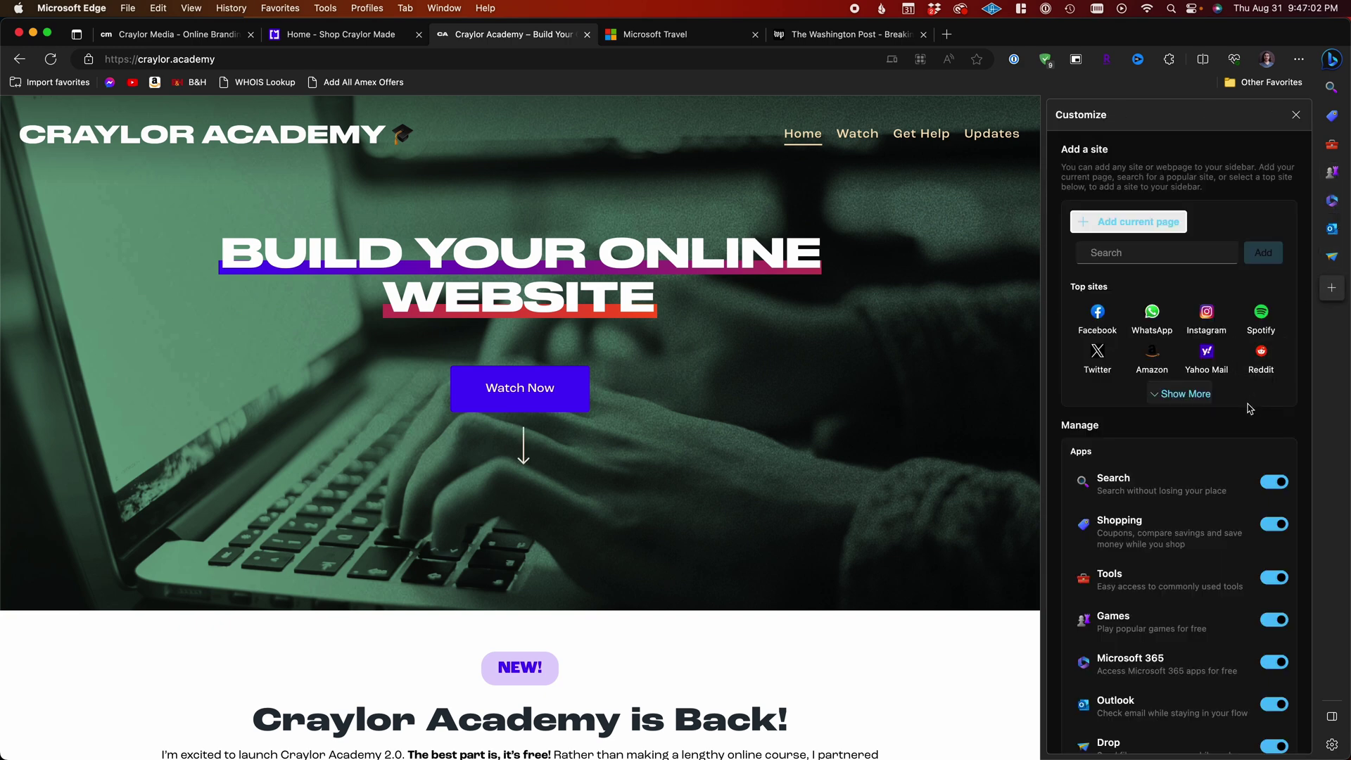
pyautogui.scroll(-3, 1249, 408)
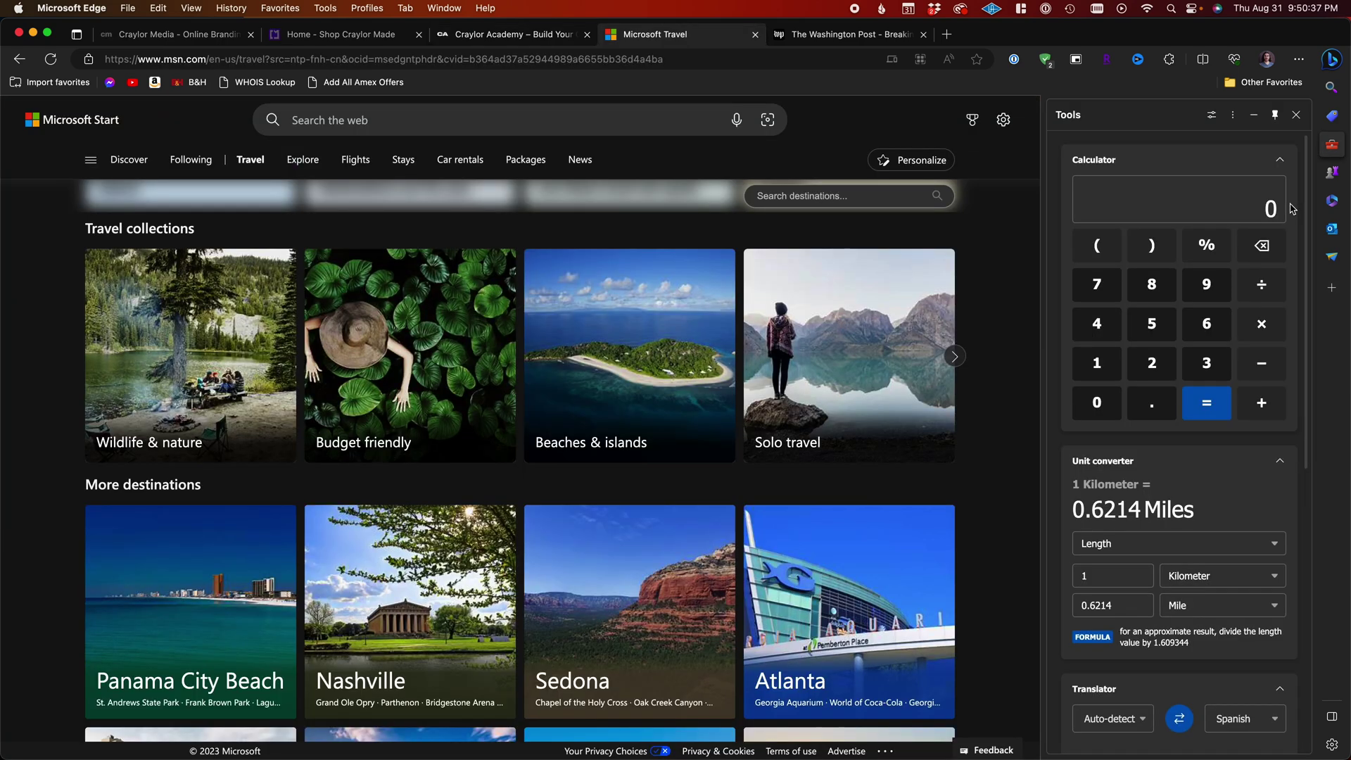
pyautogui.scroll(-4, 1292, 209)
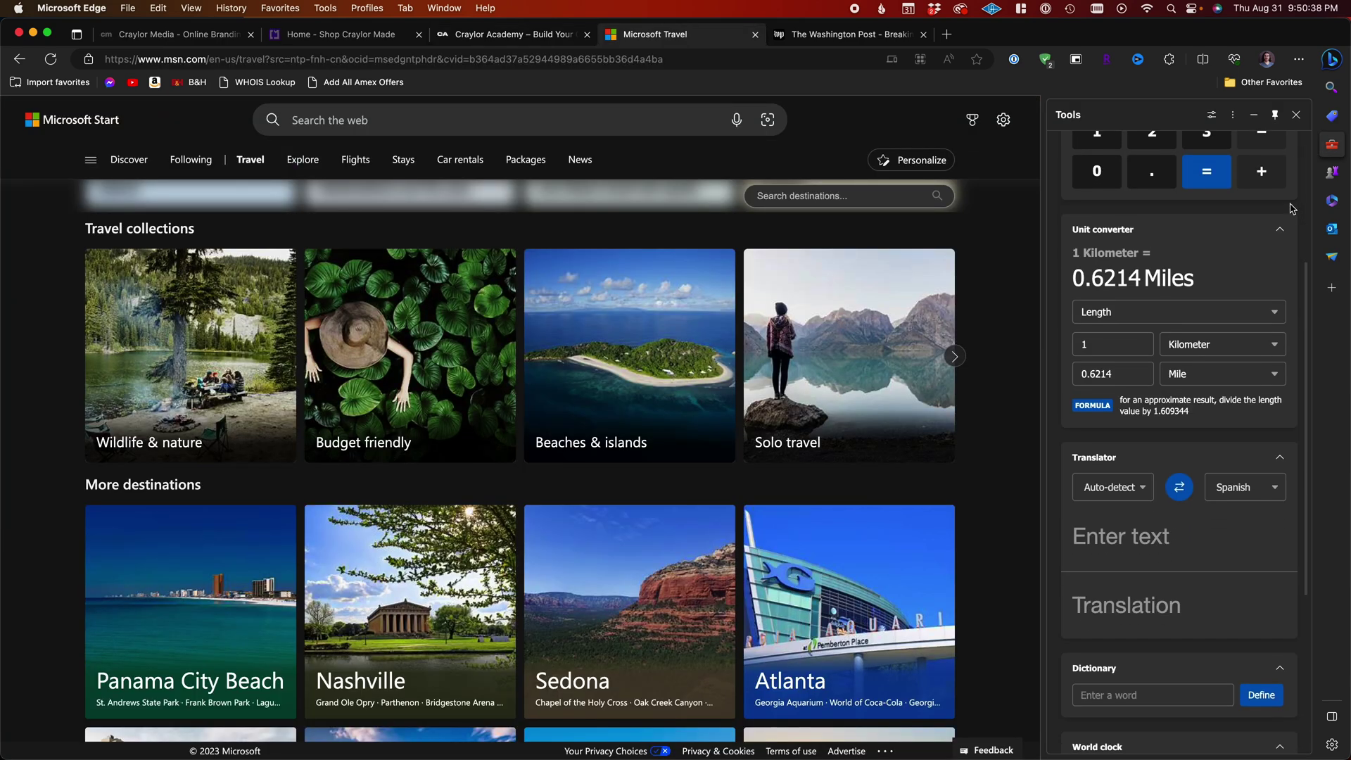
pyautogui.scroll(-4, 1292, 209)
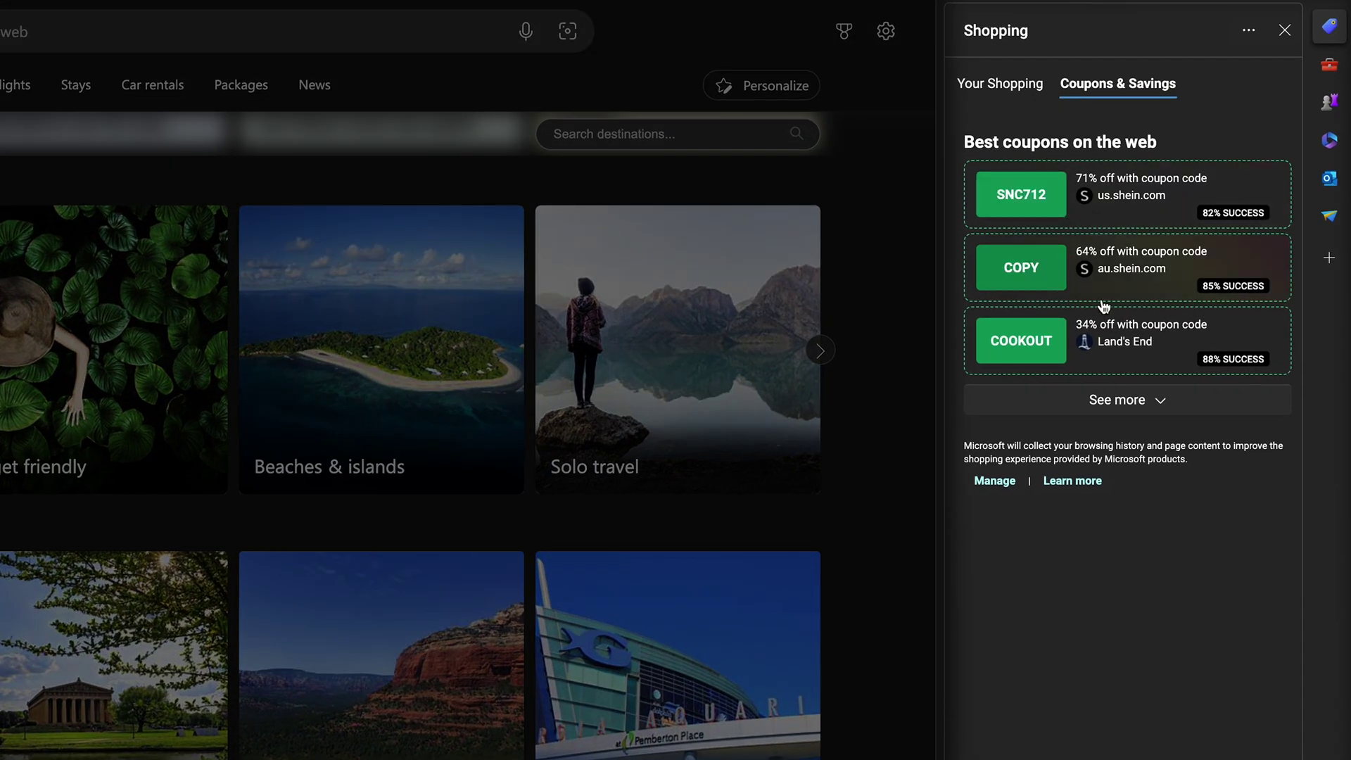
# Expand the Shopping pane's coupon list with 'See more' and scroll through the extra codes
pyautogui.click(1136, 398)
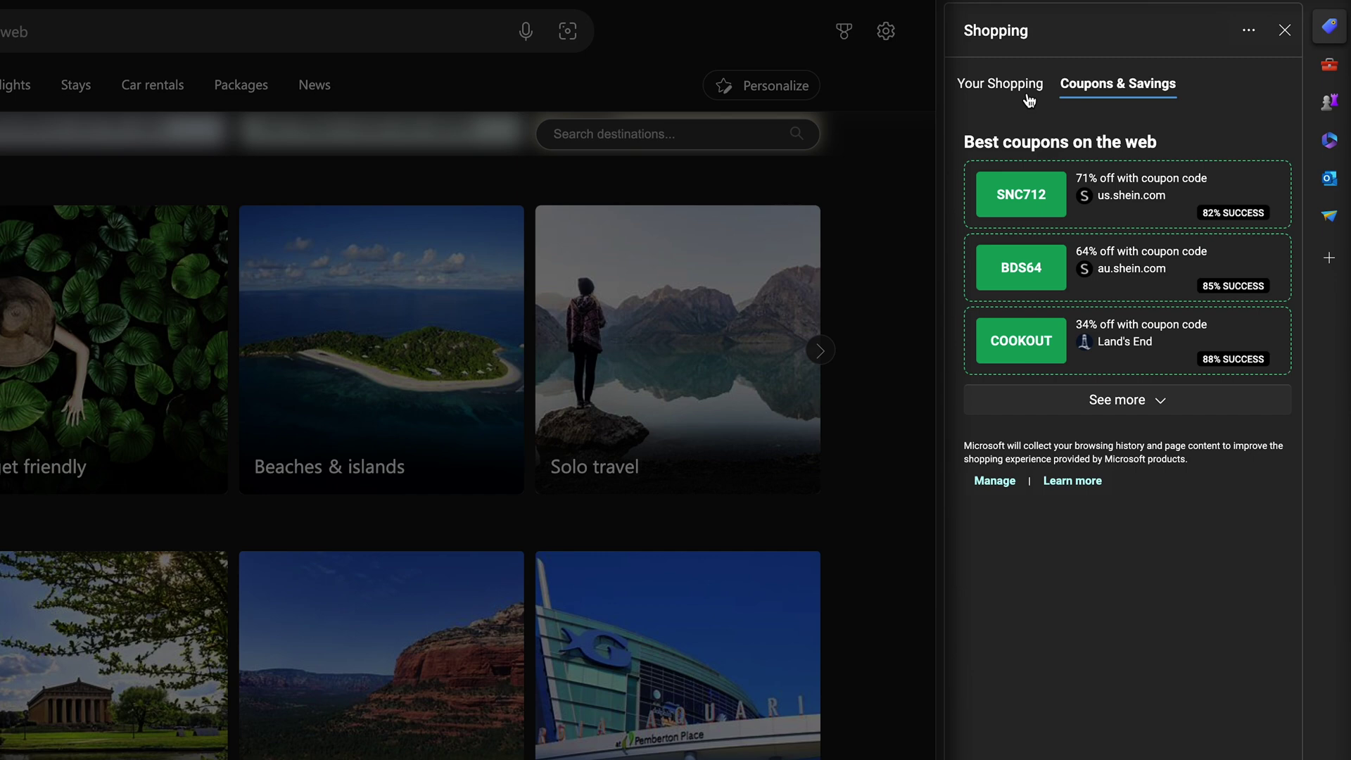
pyautogui.click(1137, 393)
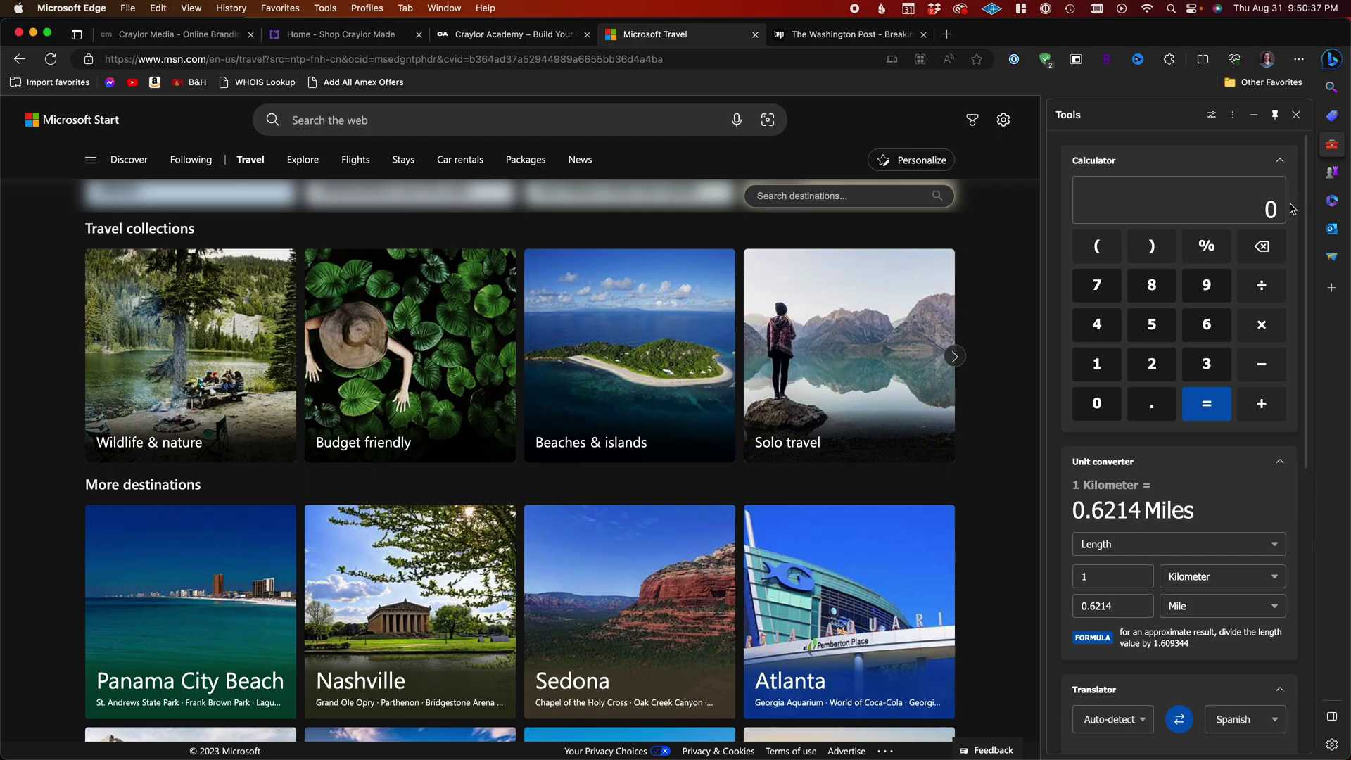
pyautogui.scroll(-7, 1292, 209)
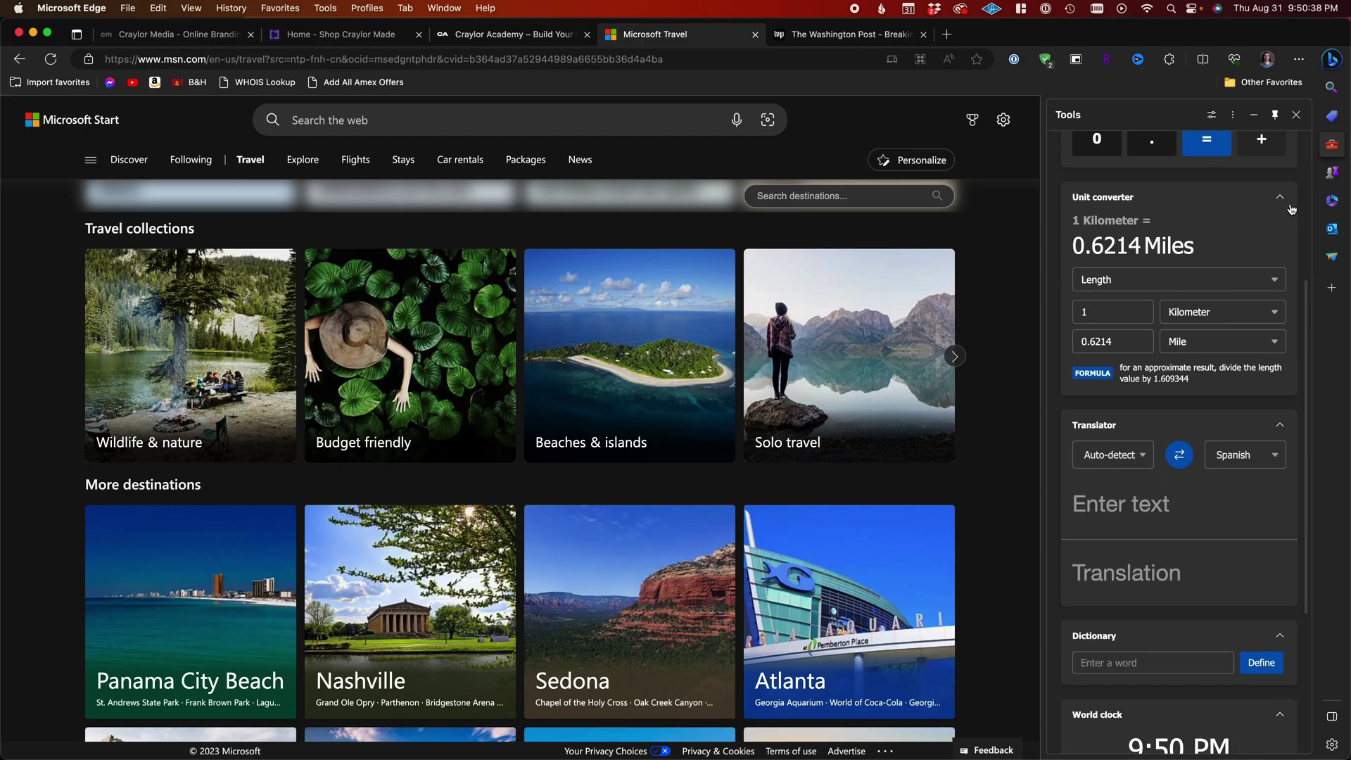
pyautogui.scroll(-1, 1291, 208)
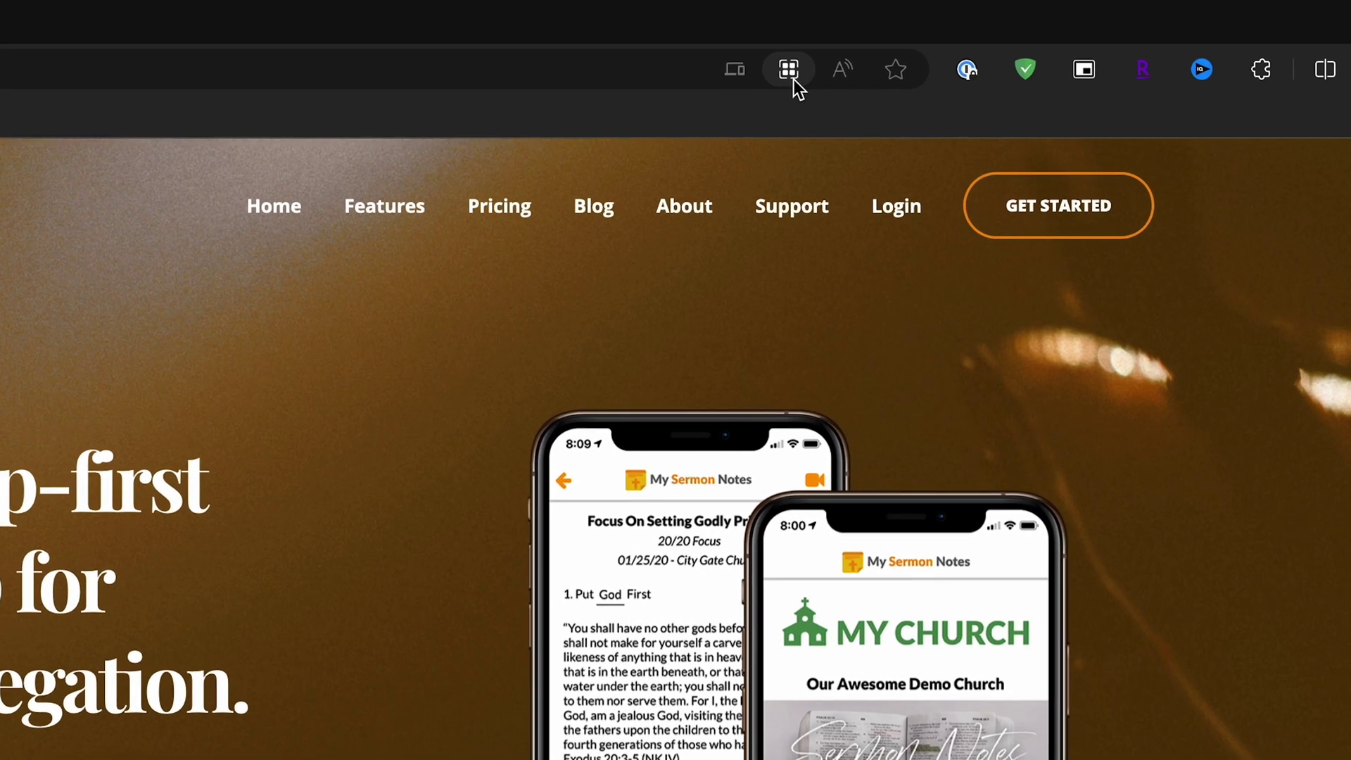
# Show the QR code for the My Sermon Notes page, then close the Group 1 popup
pyautogui.click(888, 60)
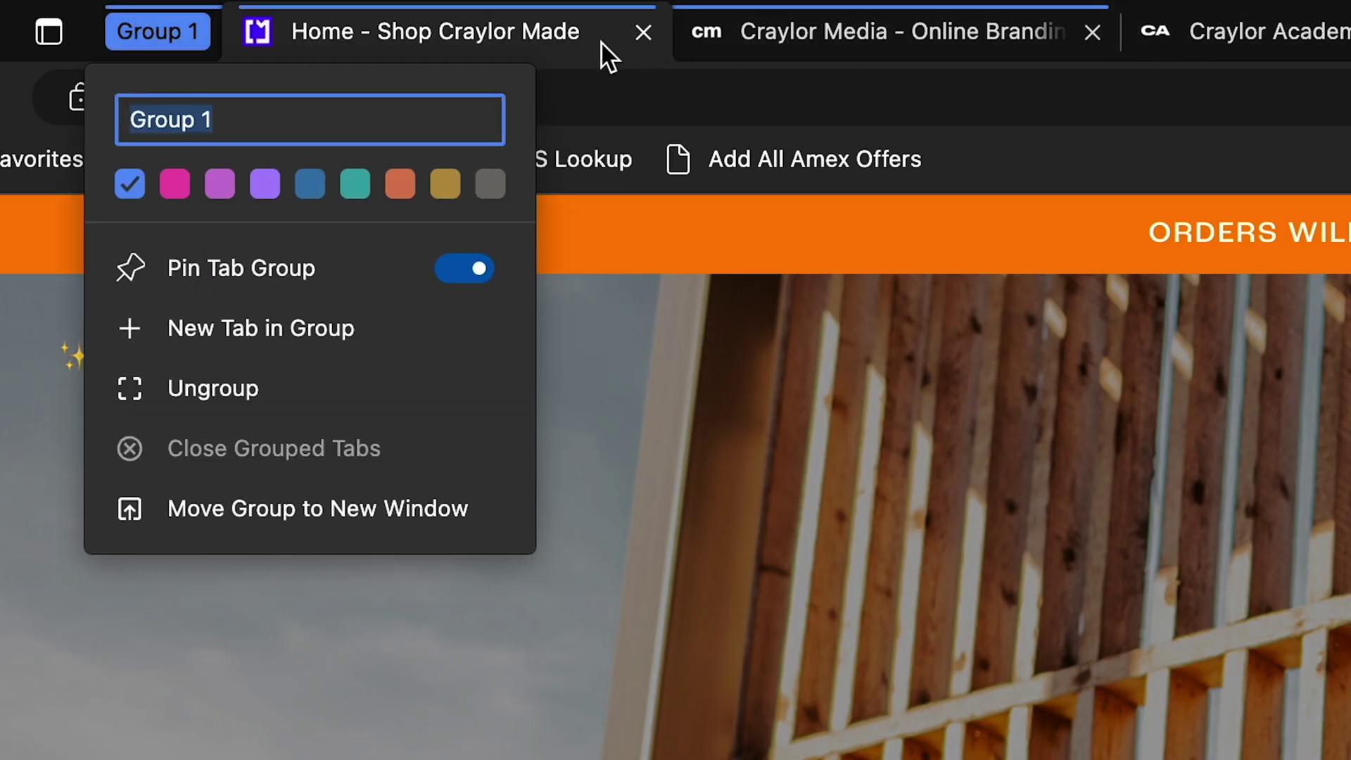
pyautogui.click(529, 40)
# Collapse and re-expand the Group 1 tab group, then bring up its options
pyautogui.click(135, 49)
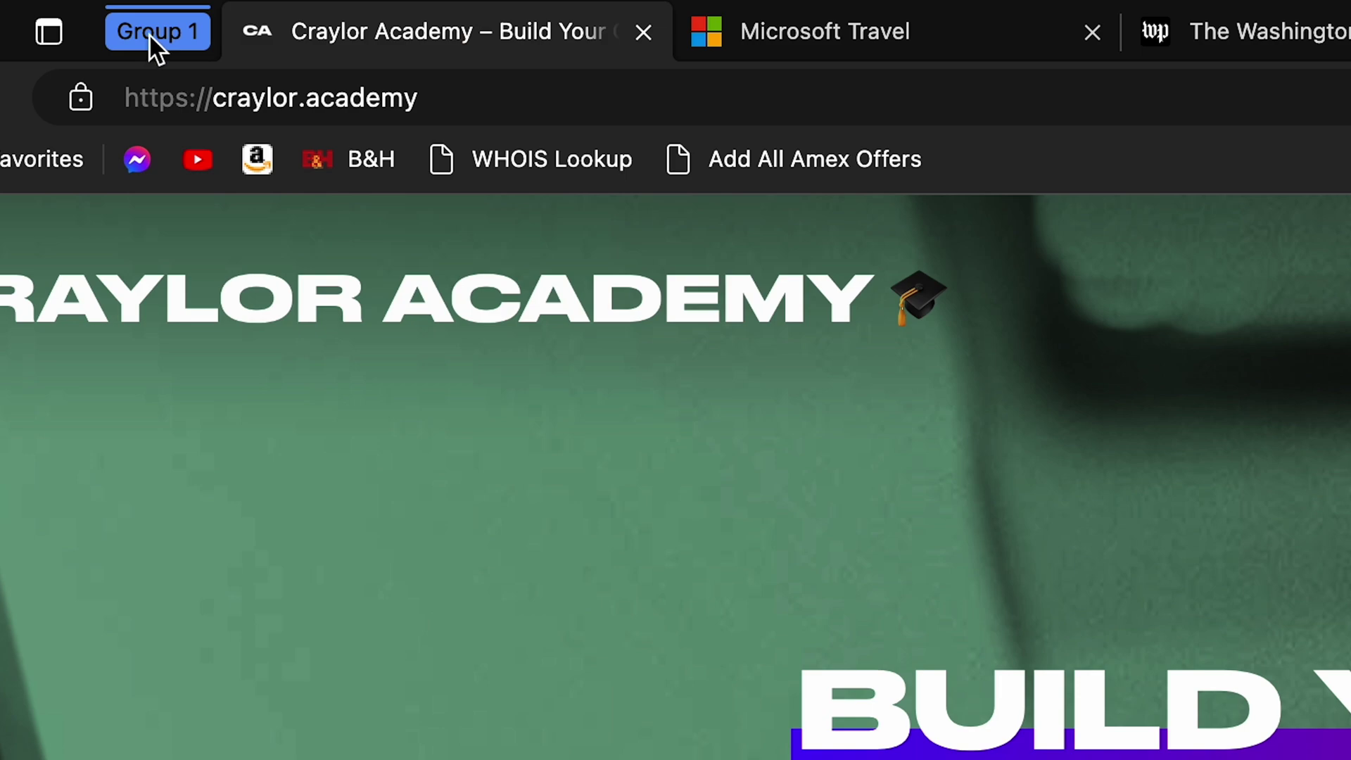
pyautogui.click(149, 32)
pyautogui.rightClick(149, 32)
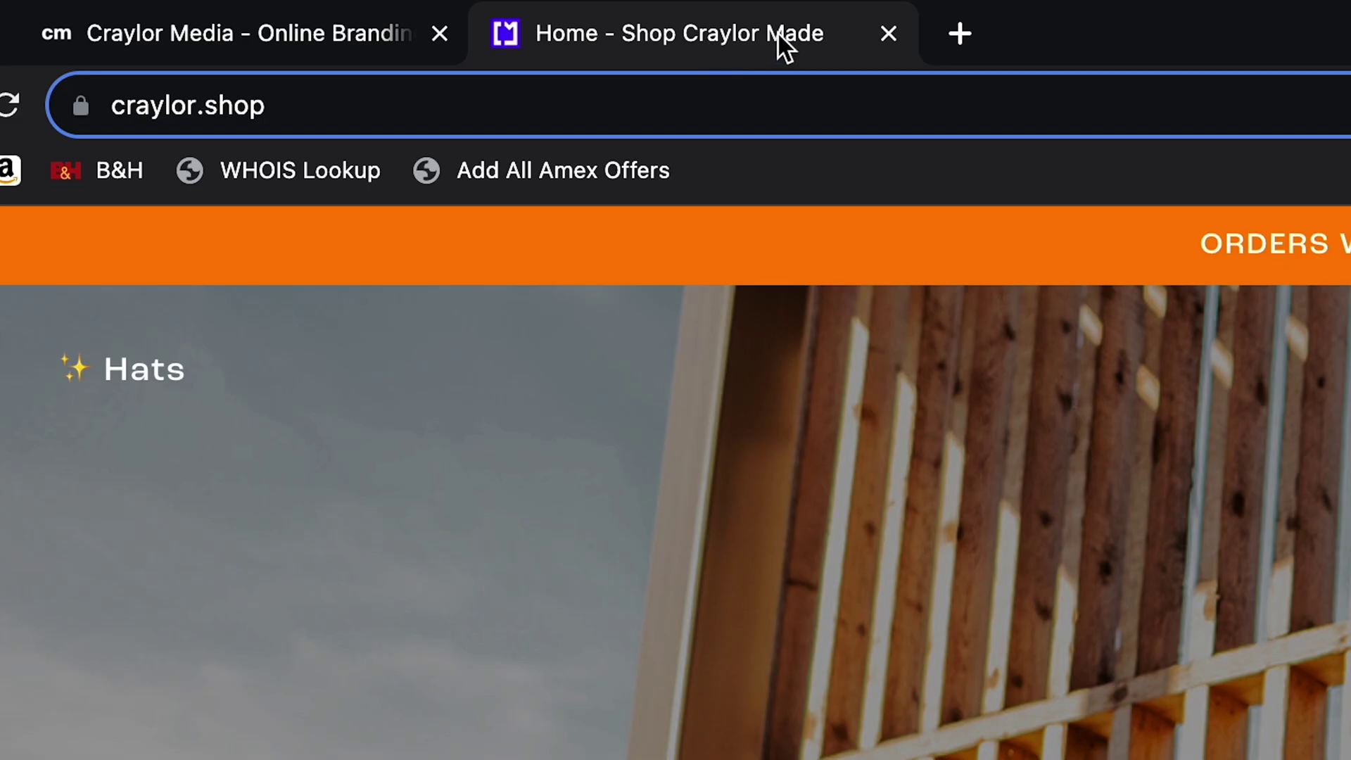
# Put the shop tab in a purple group named CRAYLOR and move Craylor Media to the front
pyautogui.rightClick(778, 33)
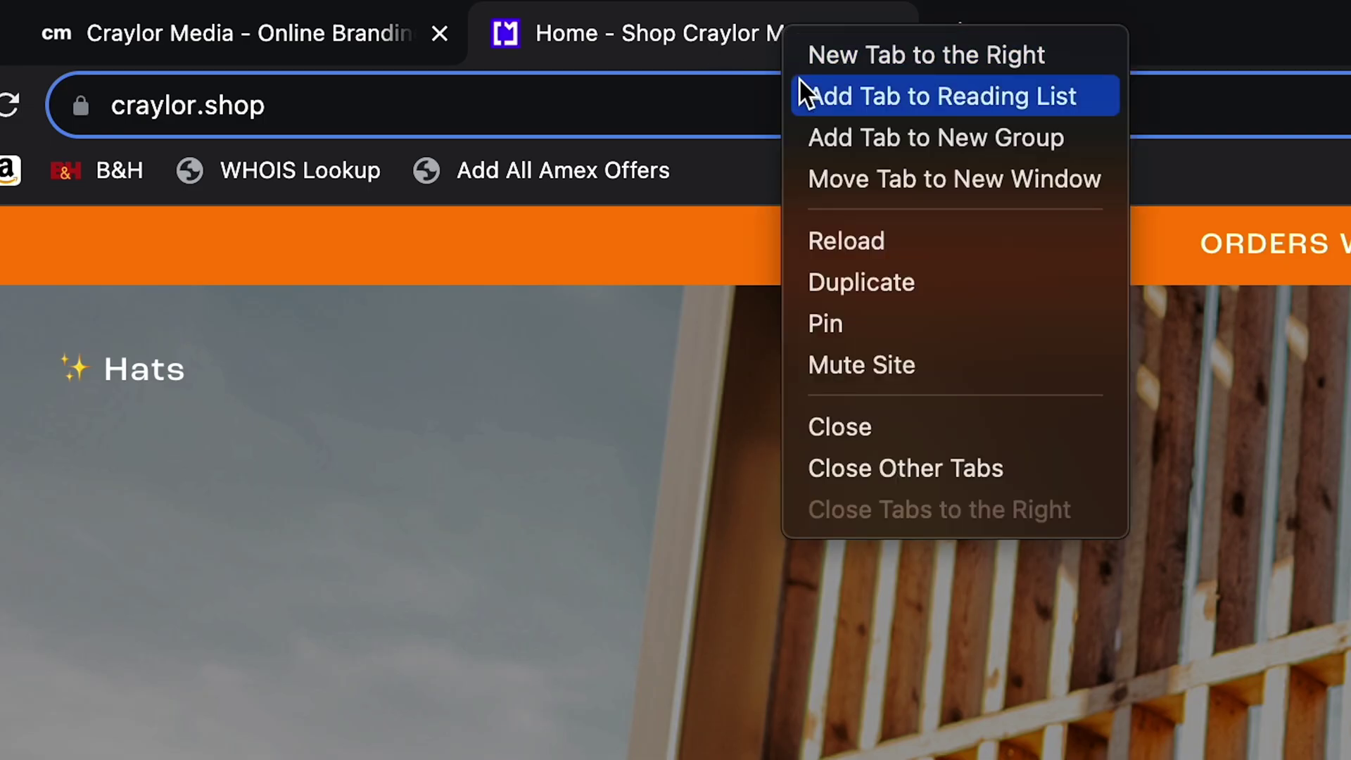
pyautogui.click(843, 138)
pyautogui.write('CRAYLOR')
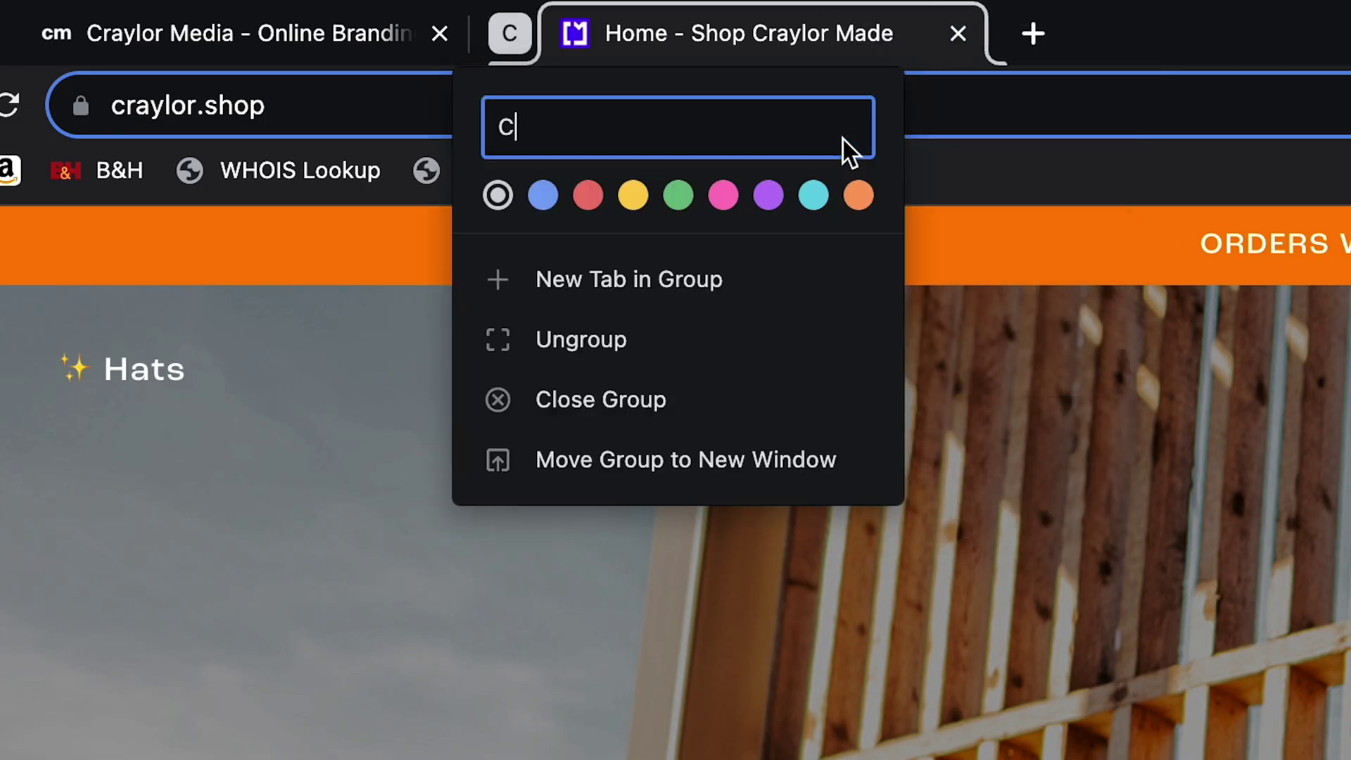
pyautogui.click(771, 200)
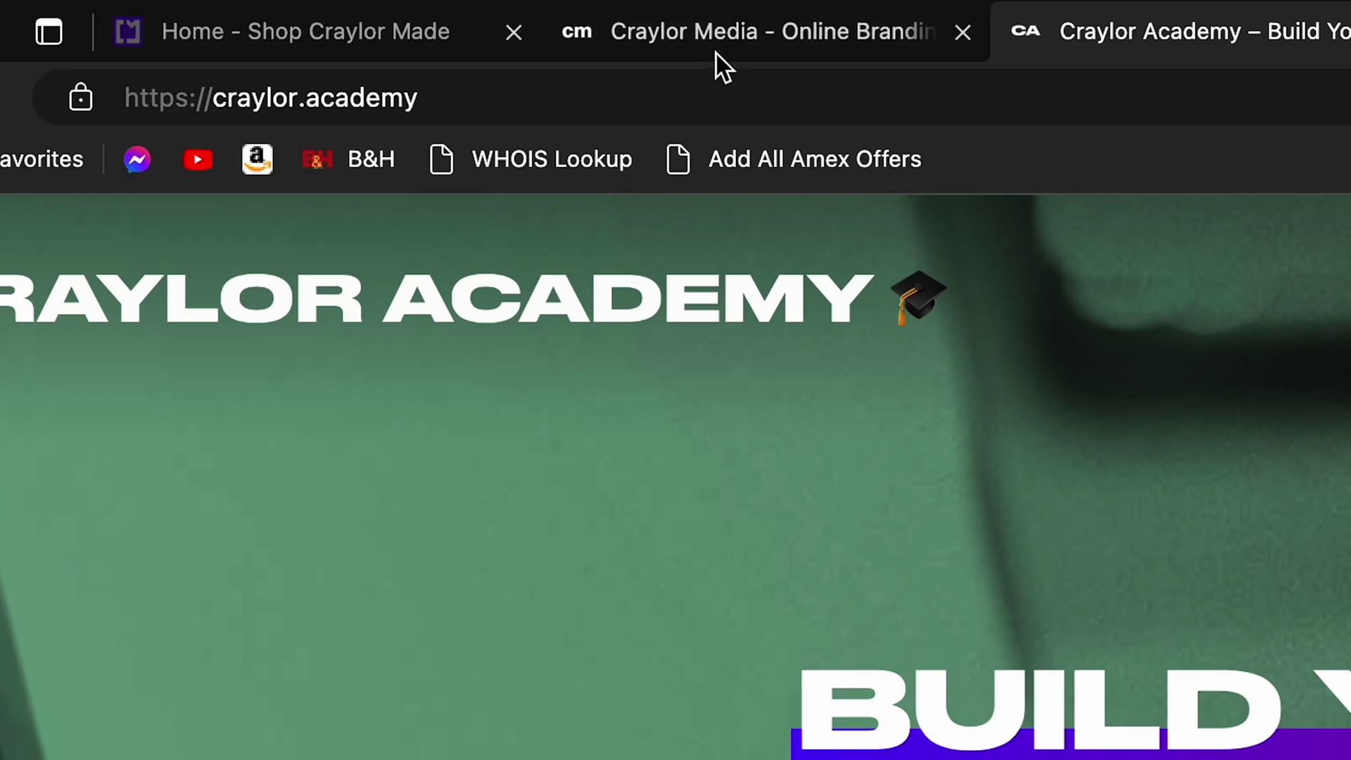
pyautogui.click(724, 51)
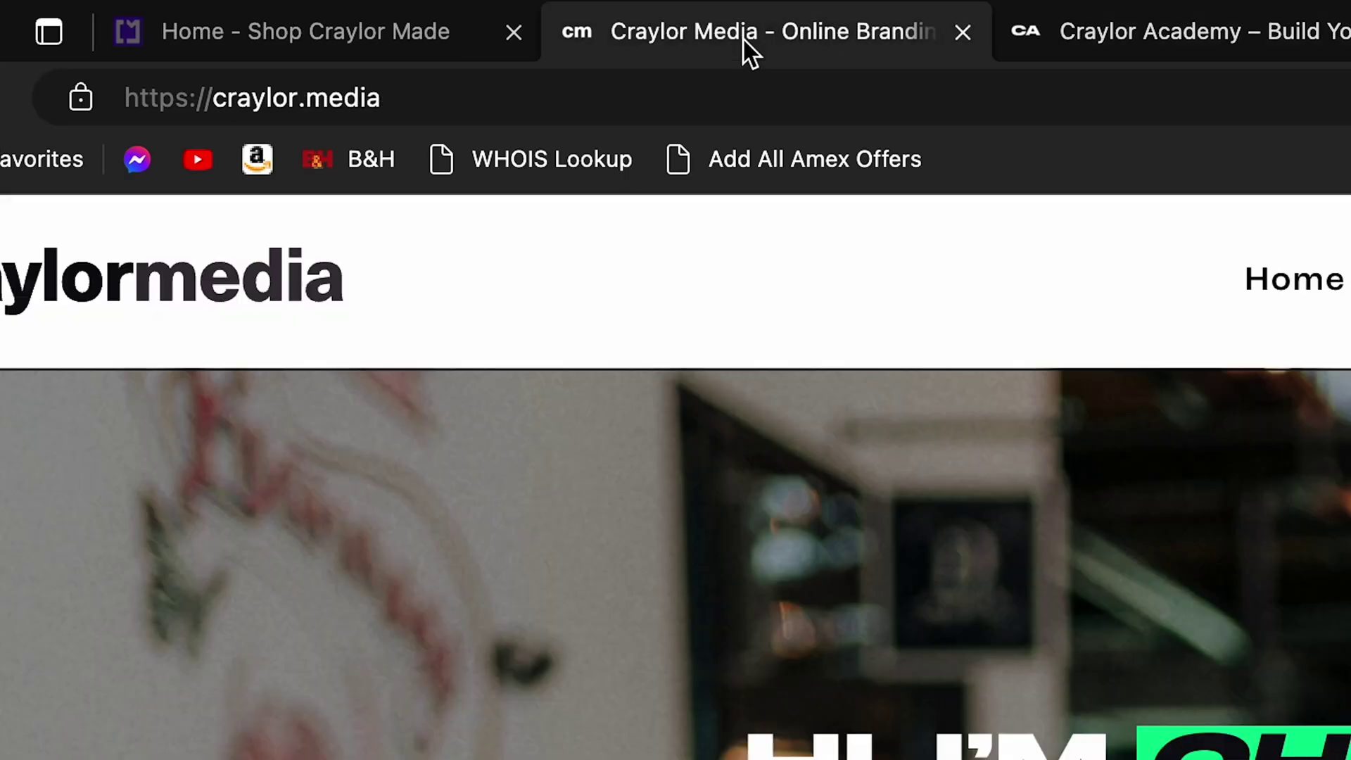
pyautogui.moveTo(820, 36); pyautogui.dragTo(622, 32)
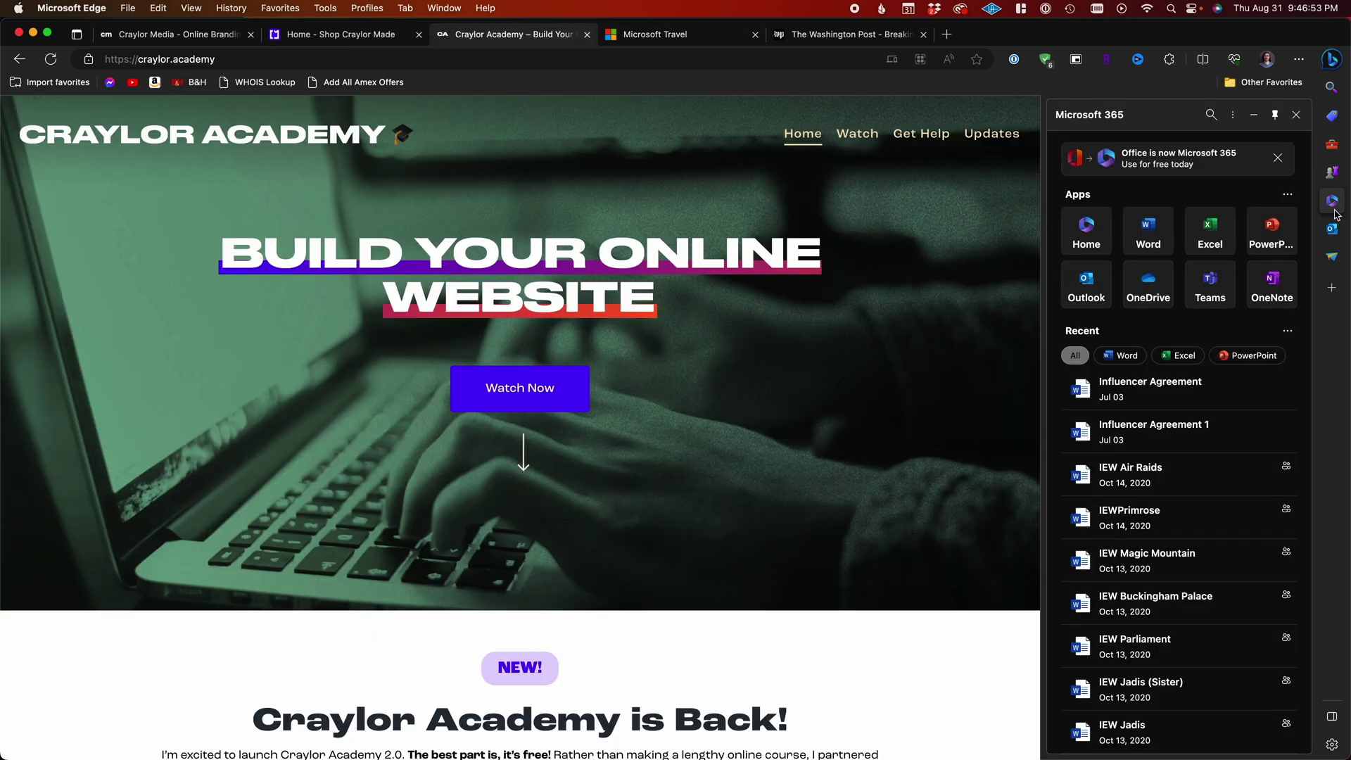
# Put the shop tab in a new tab group named 'Group 1' and open a sidebar tool
pyautogui.click(1334, 232)
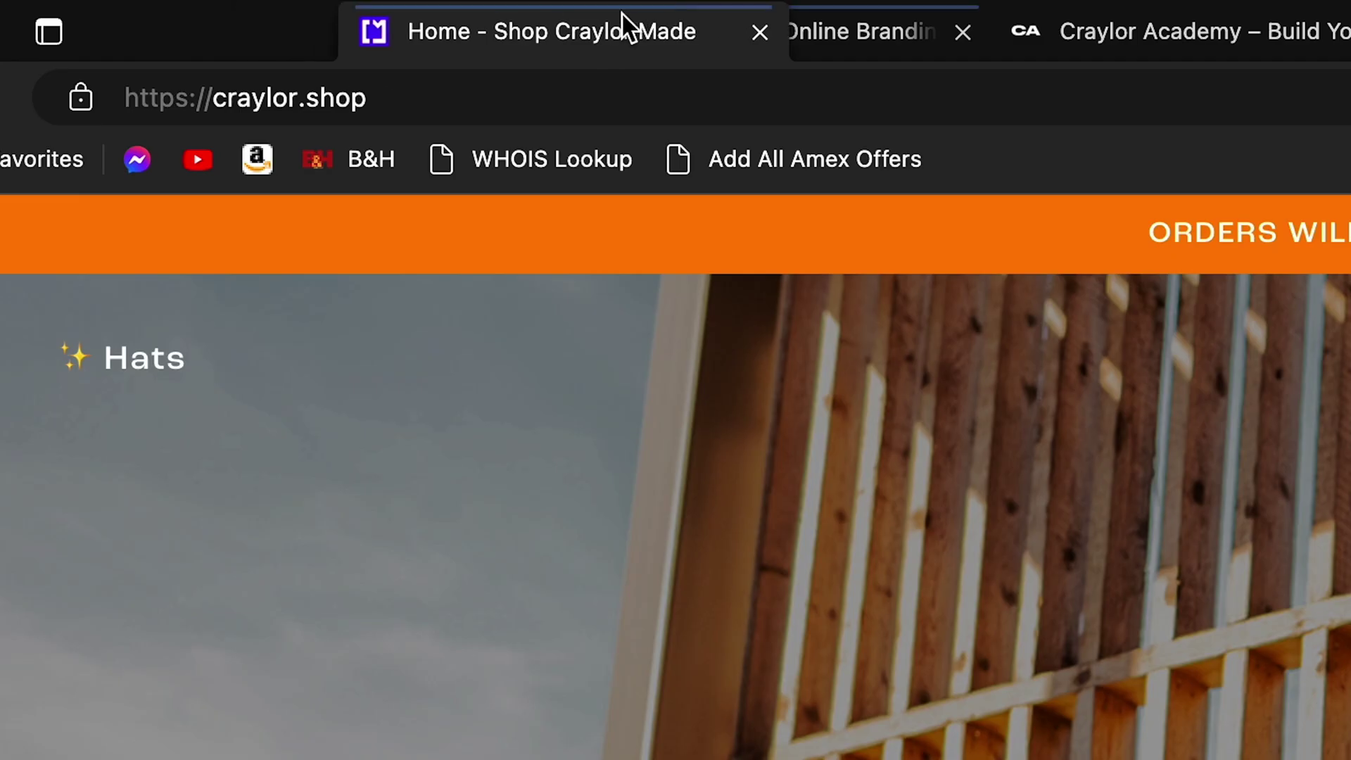
pyautogui.click(622, 14)
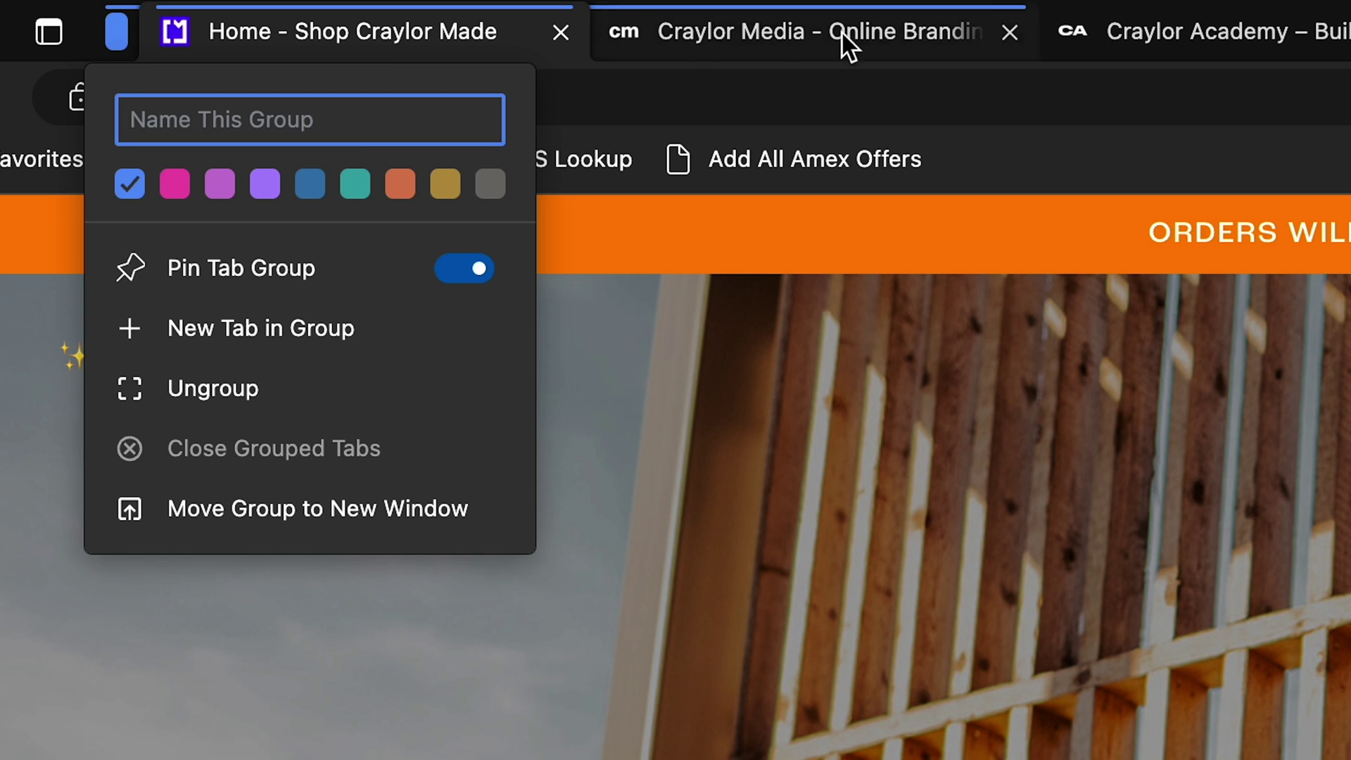
pyautogui.write('Group 1')
pyautogui.press('Return')
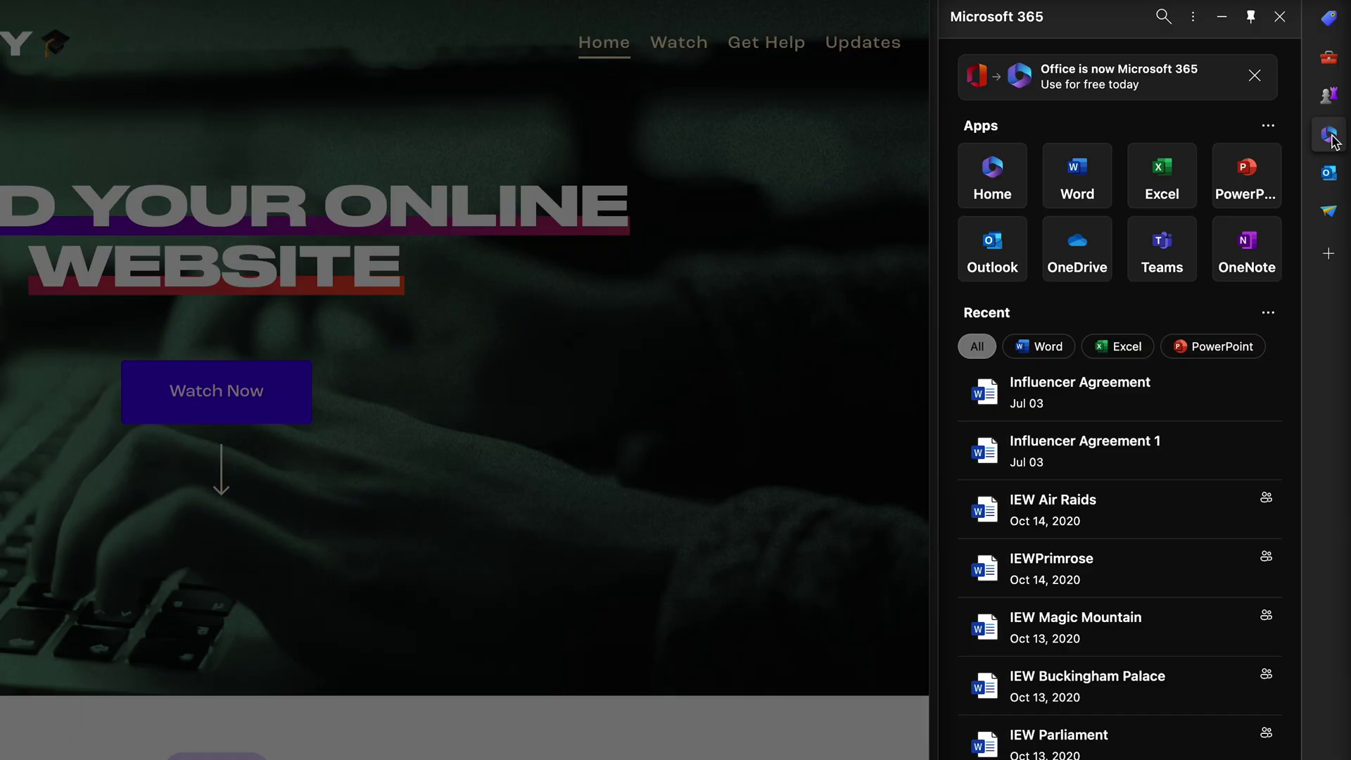
pyautogui.click(1332, 178)
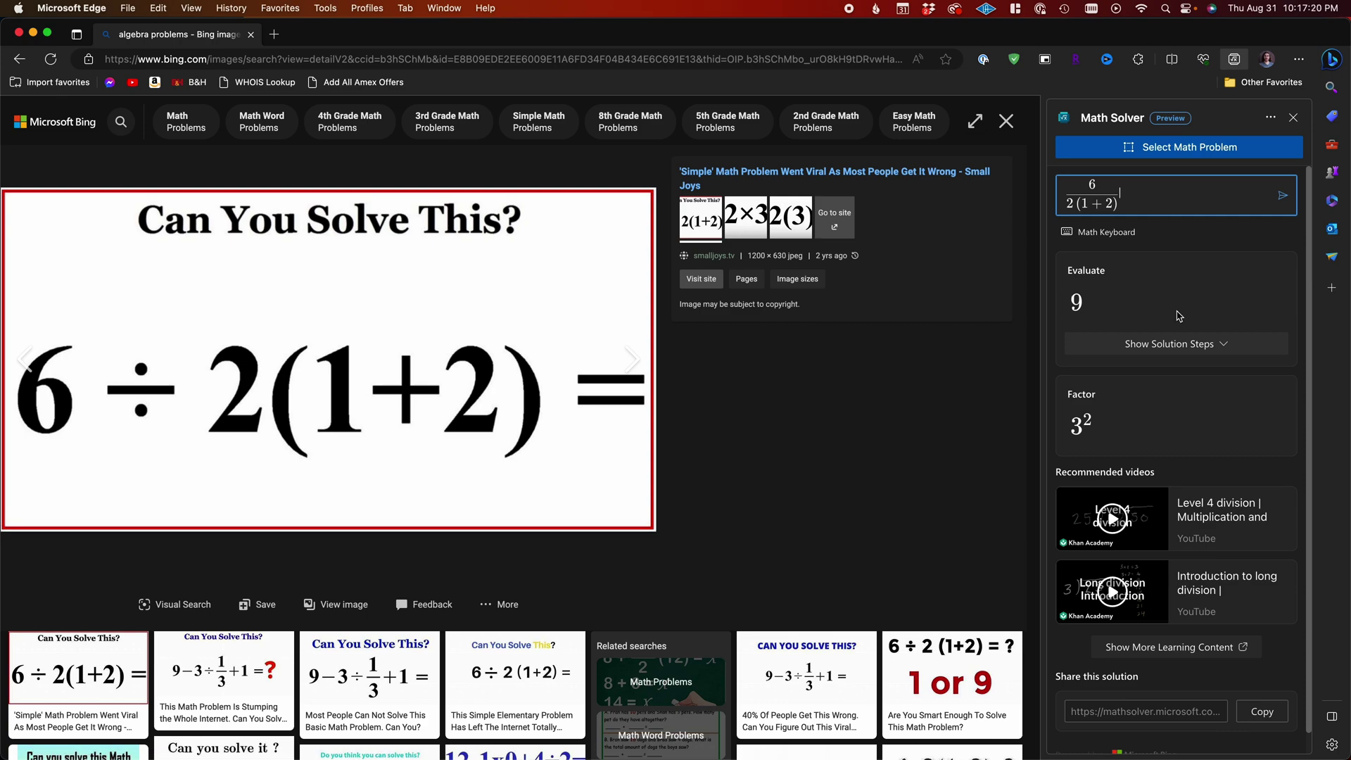
# Show Math Solver's solution steps and solve the 6 ÷ 2(1+2) equation boxed in the Bing image
pyautogui.click(1223, 345)
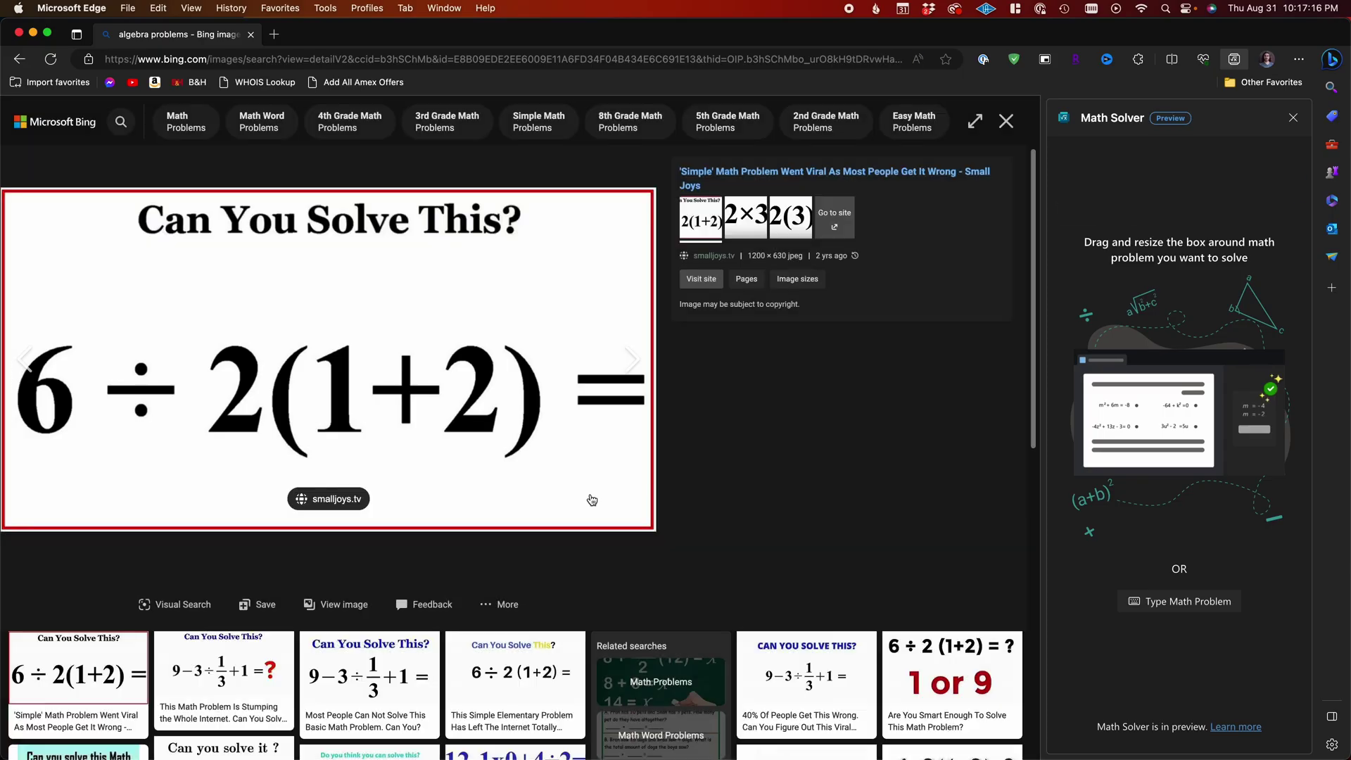
pyautogui.write('6/2(1+2)')
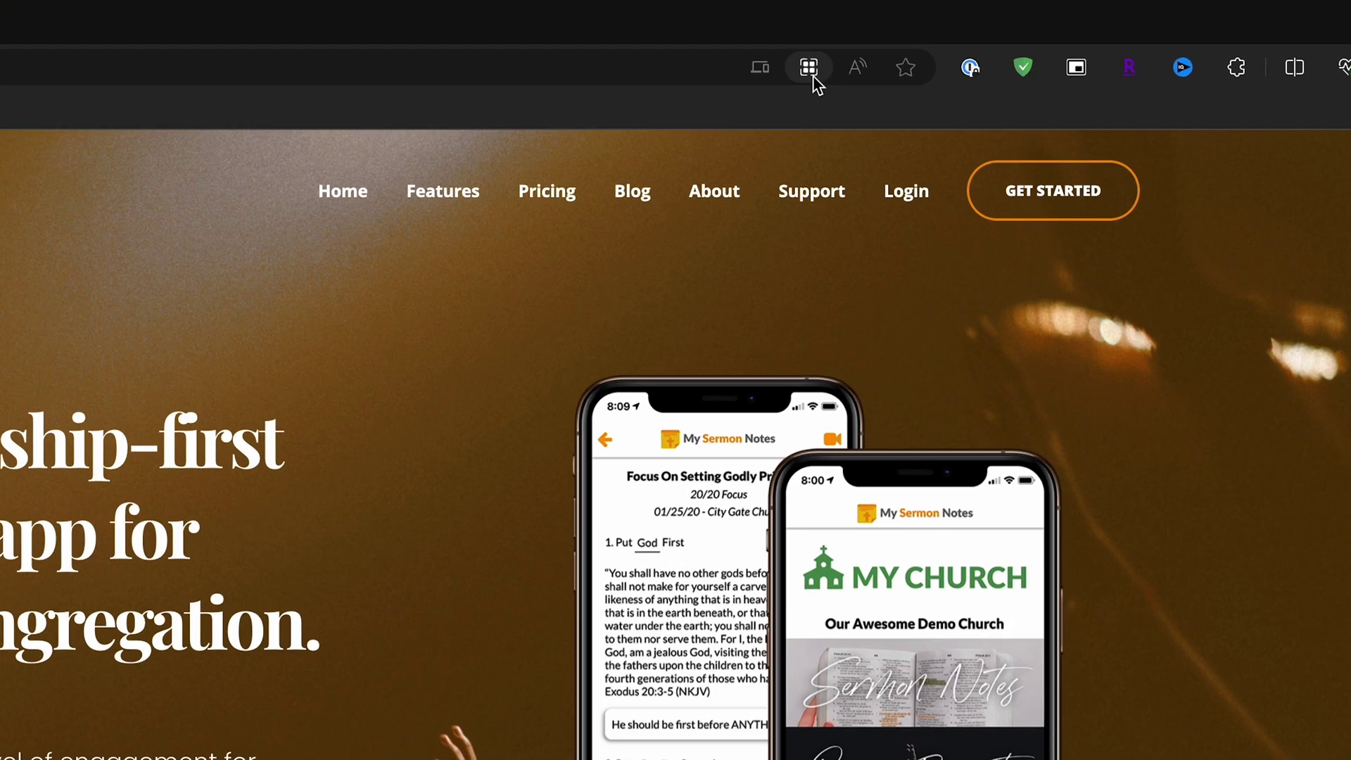
pyautogui.click(892, 56)
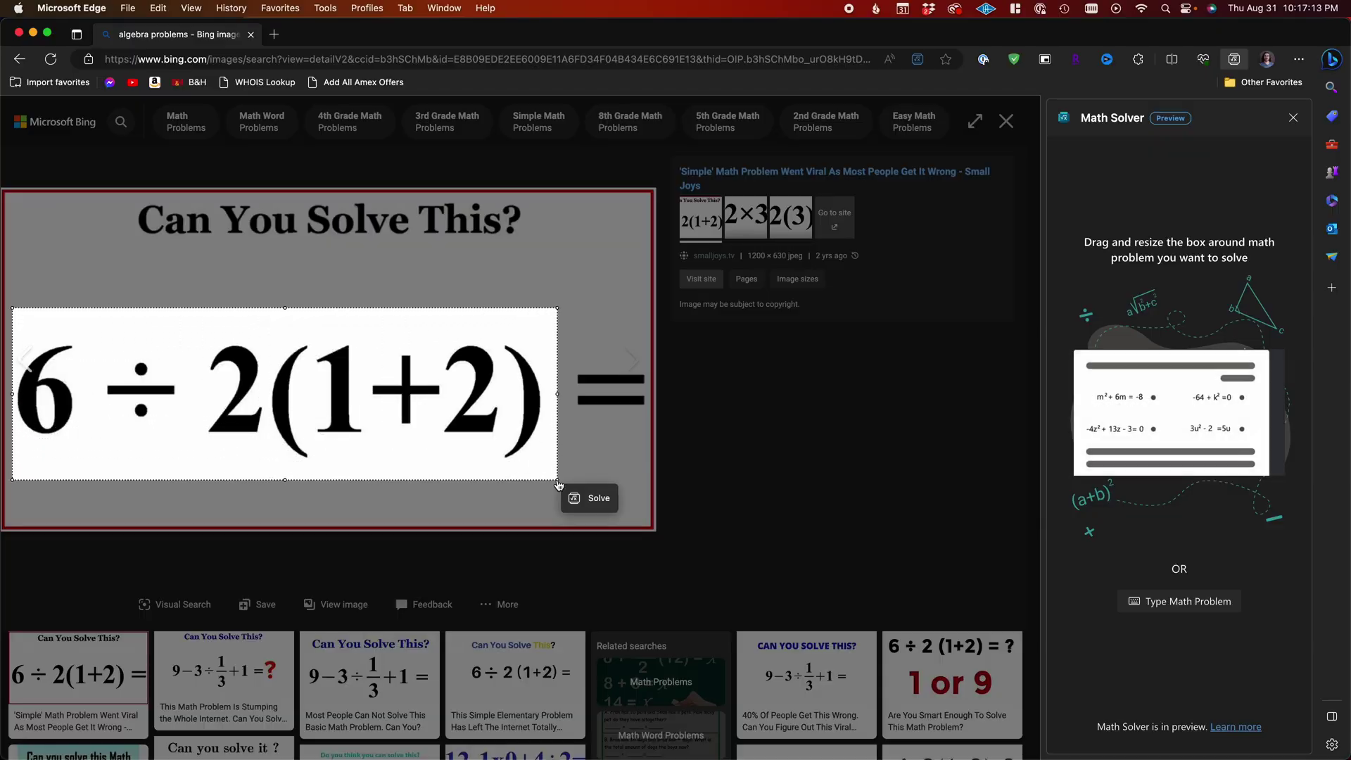
pyautogui.click(593, 498)
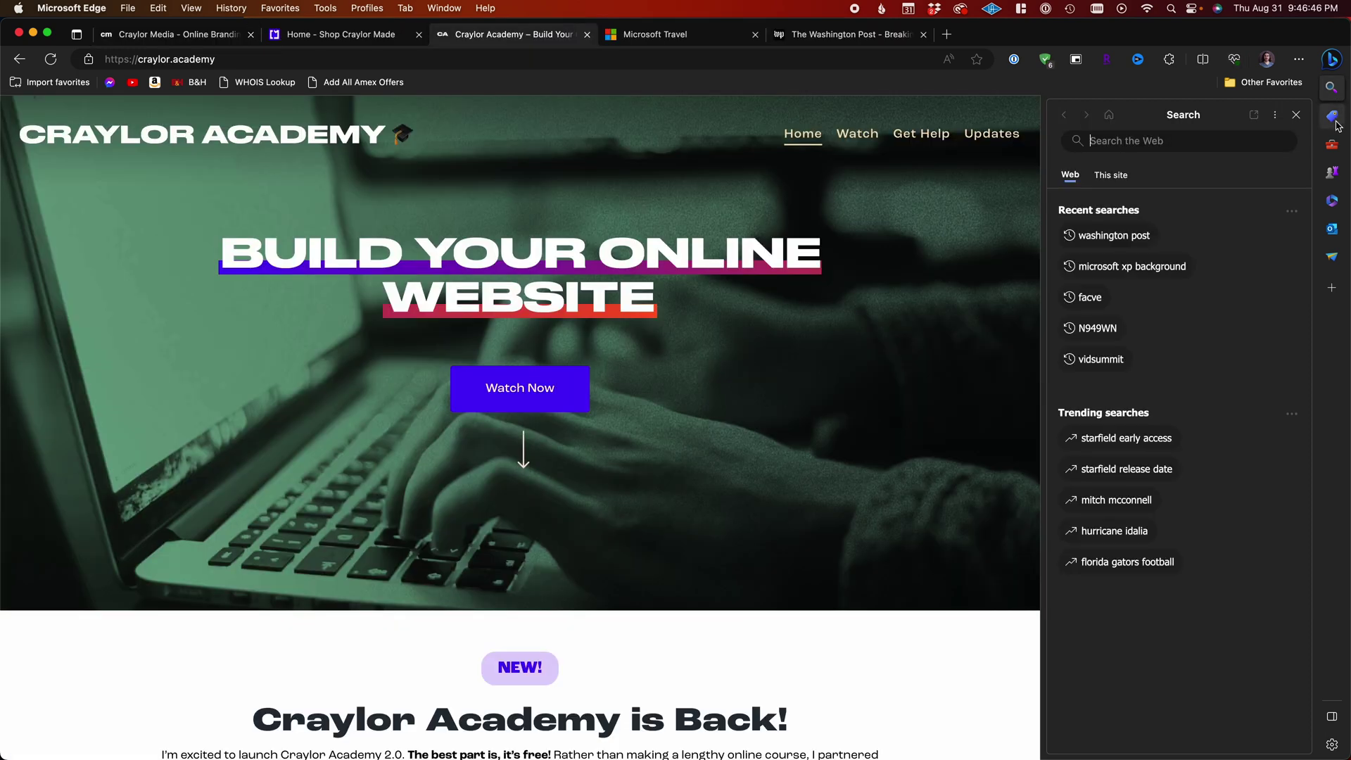
# Open the sidebar Shopping panel and scroll the Edge Add-ons store's Most popular, Newest, Editor's picks and By Microsoft sections
pyautogui.click(1334, 119)
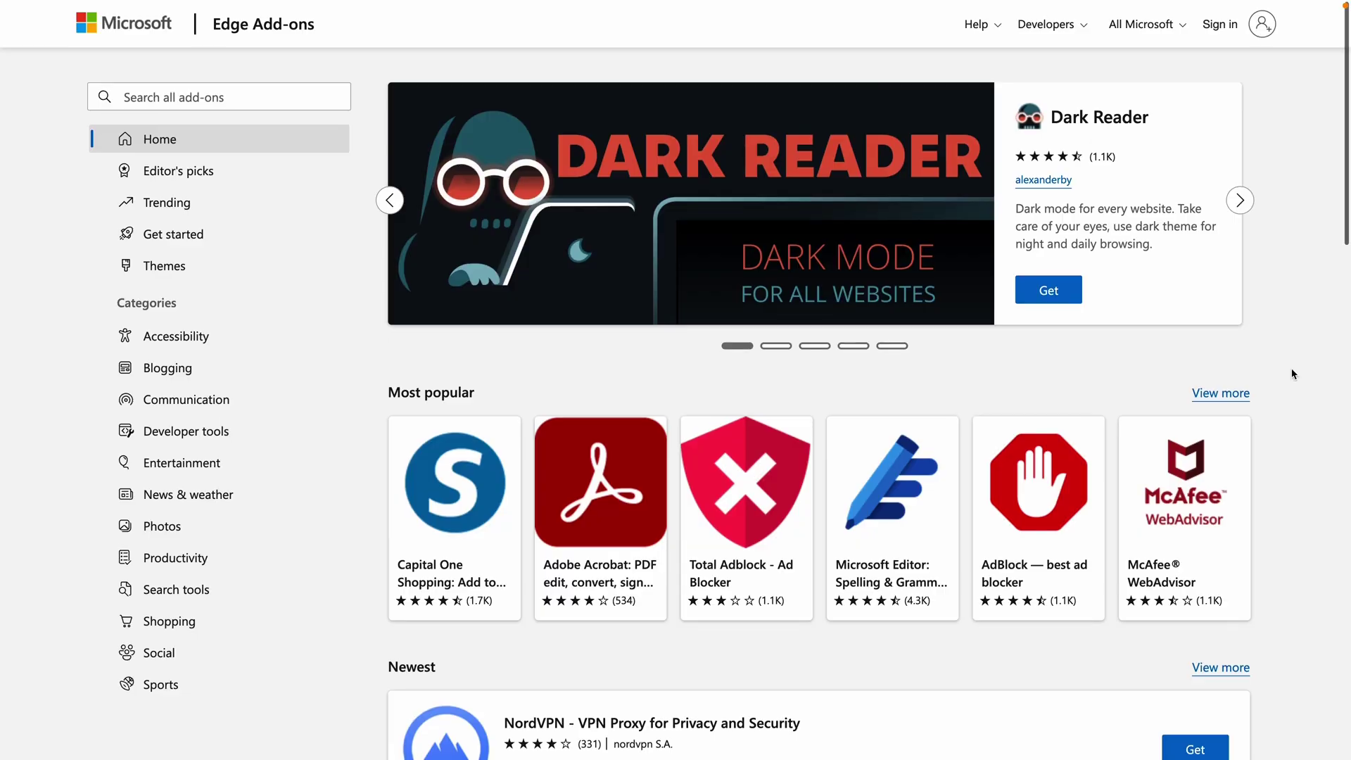
pyautogui.scroll(-5, 1293, 374)
pyautogui.scroll(-5, 1293, 374)
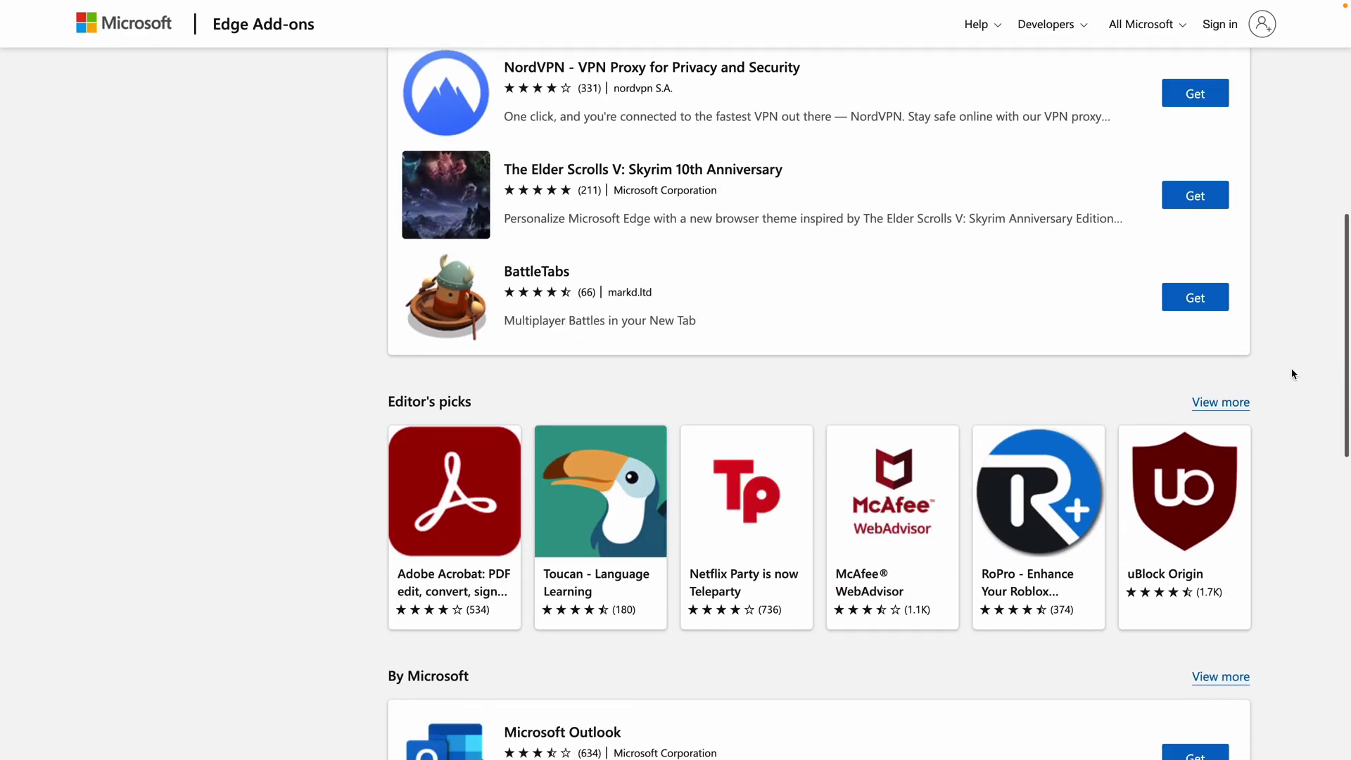
pyautogui.scroll(-3, 1293, 373)
pyautogui.scroll(-3, 1293, 374)
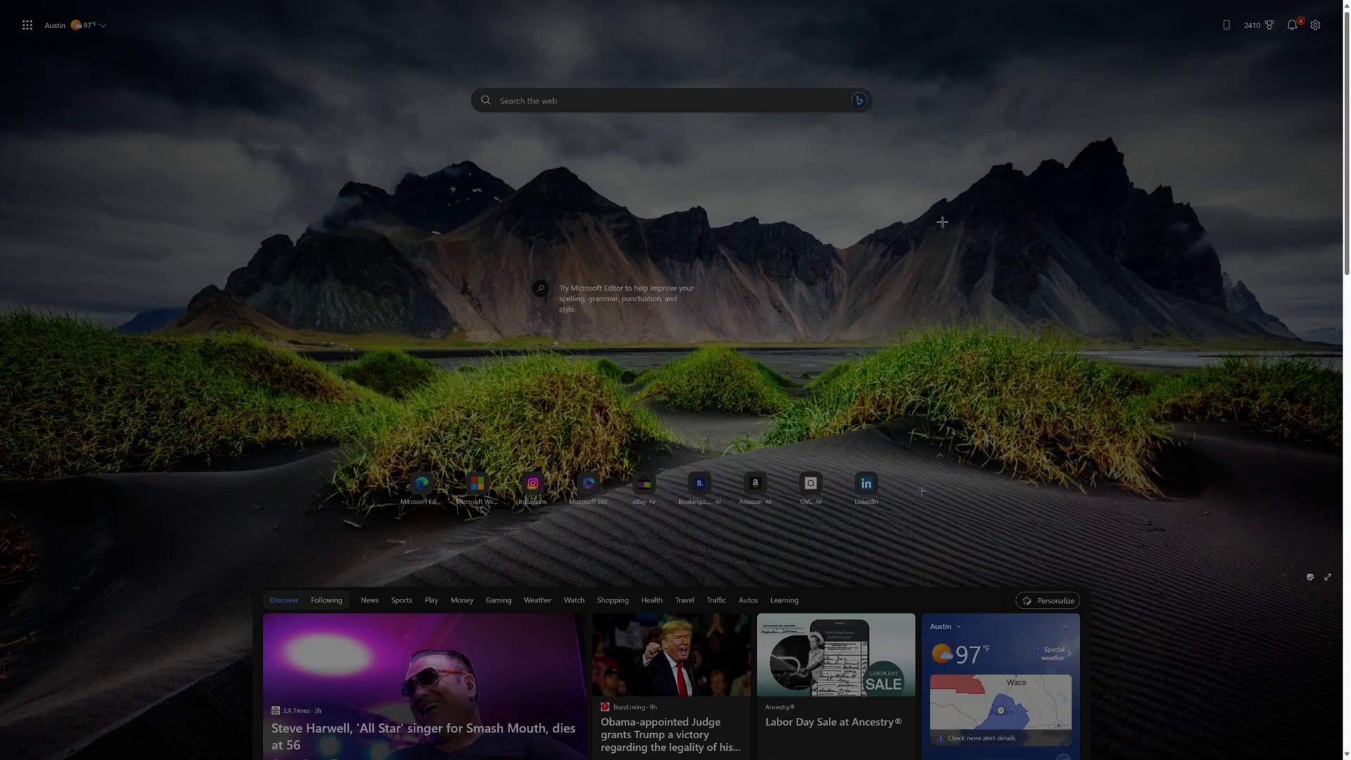
pyautogui.click(671, 28)
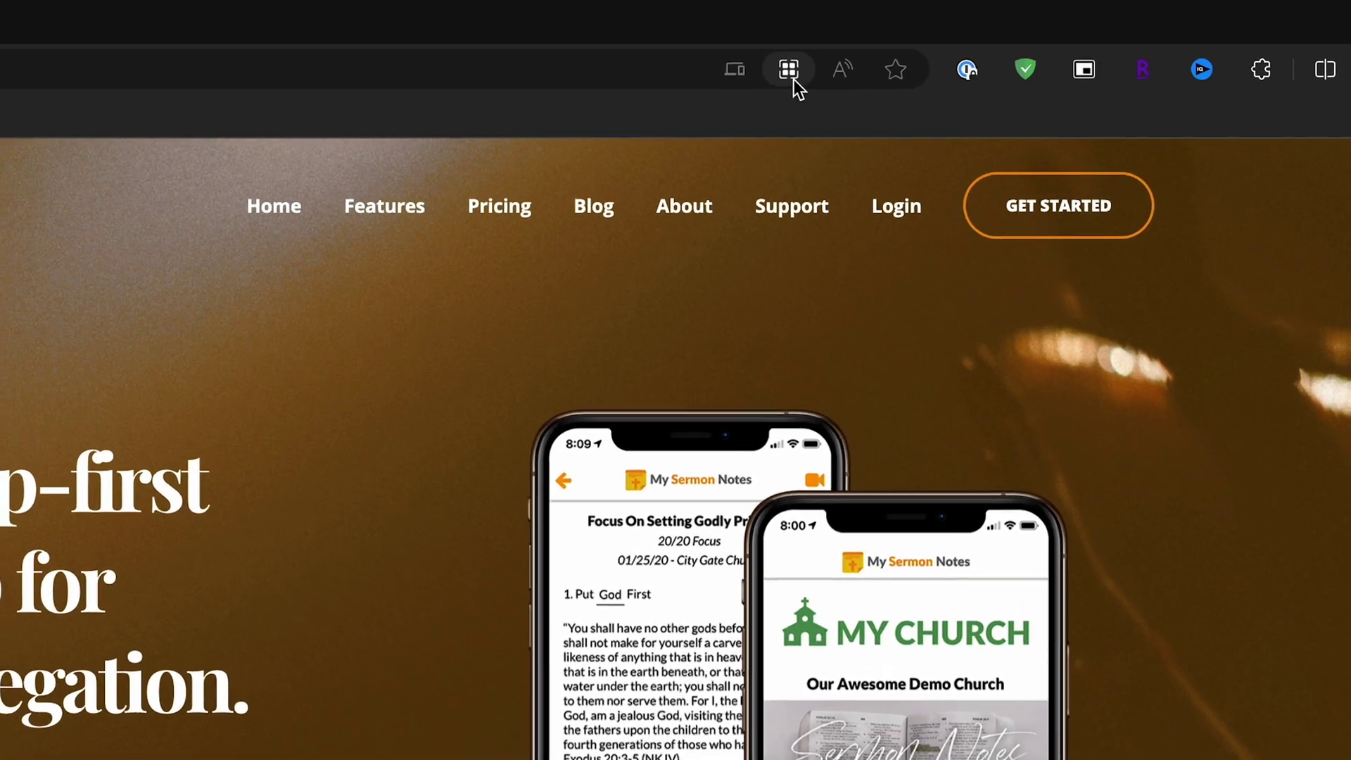
pyautogui.click(886, 56)
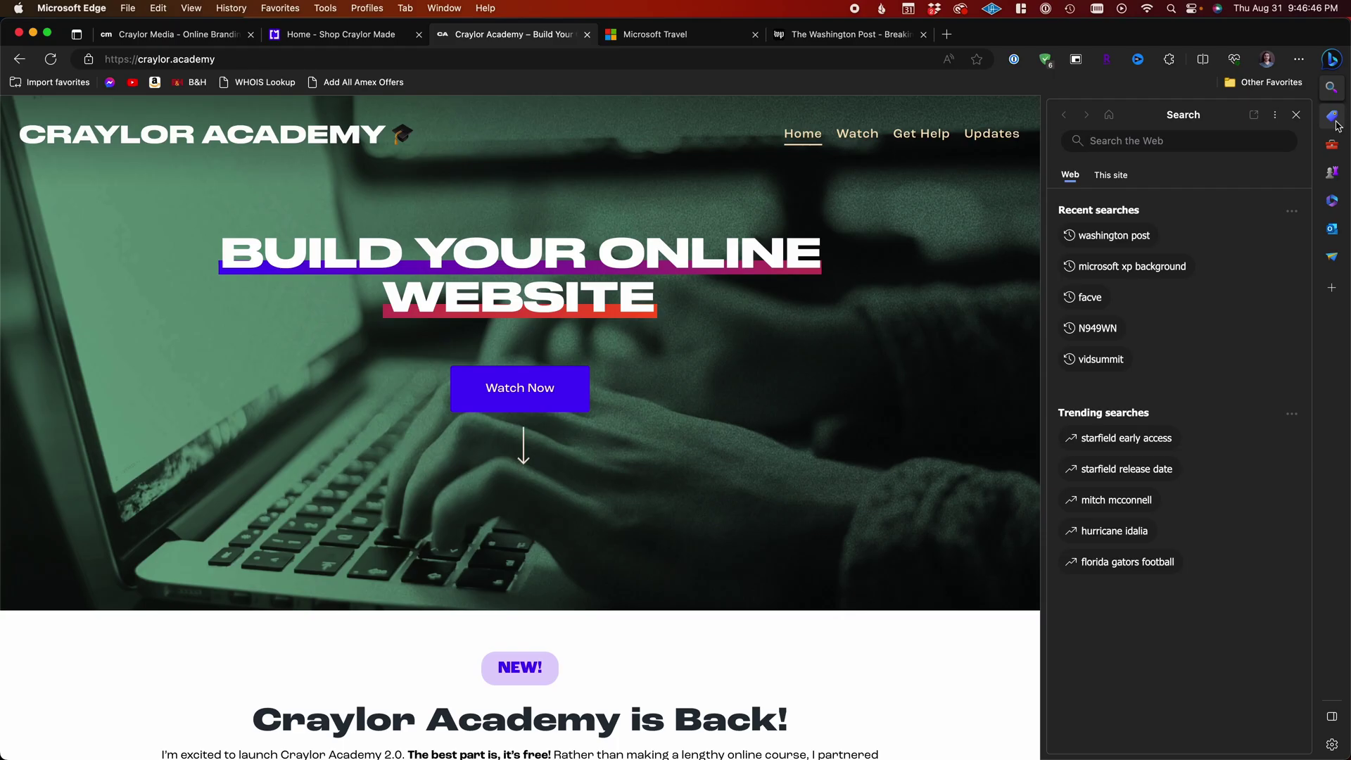
# Cycle the sidebar through Shopping coupons, Tools (calculator, unit converter), Games and Microsoft 365 panels
pyautogui.click(1333, 117)
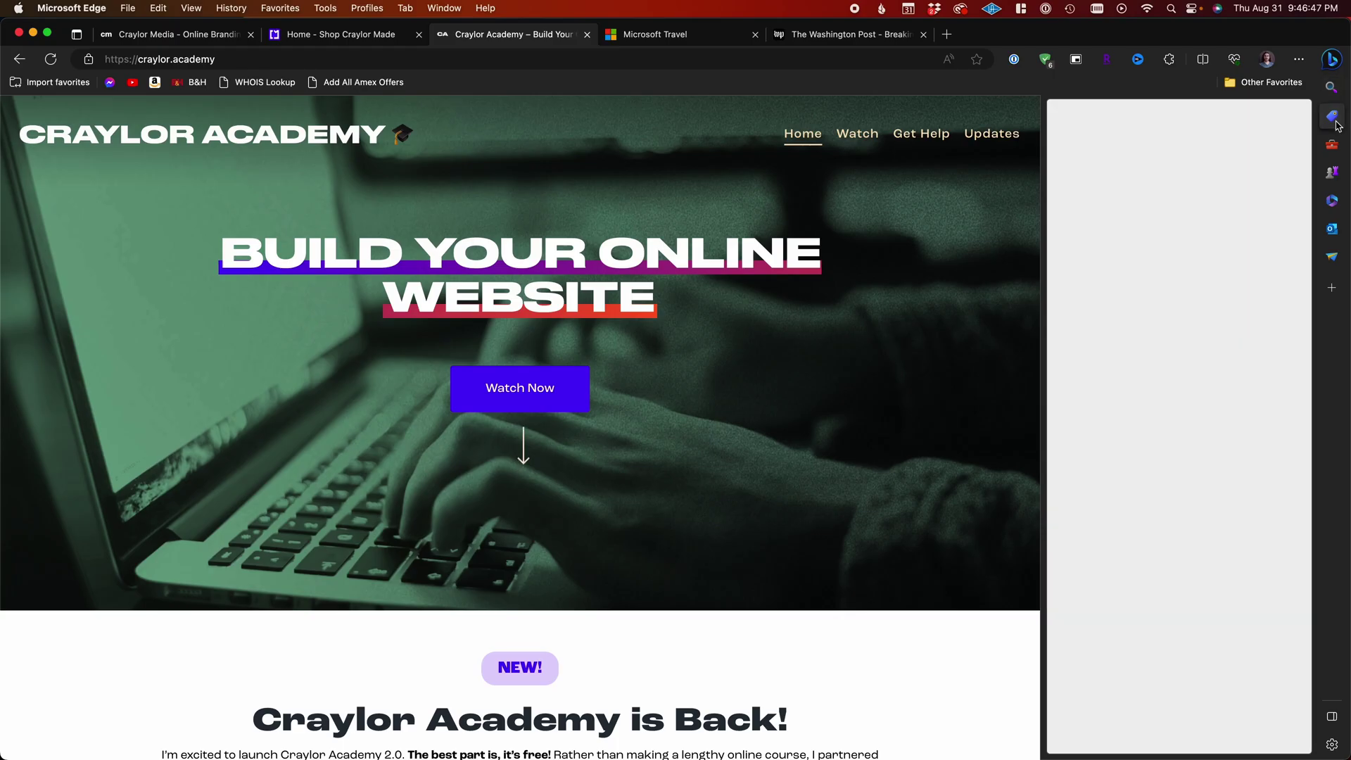
pyautogui.click(1334, 145)
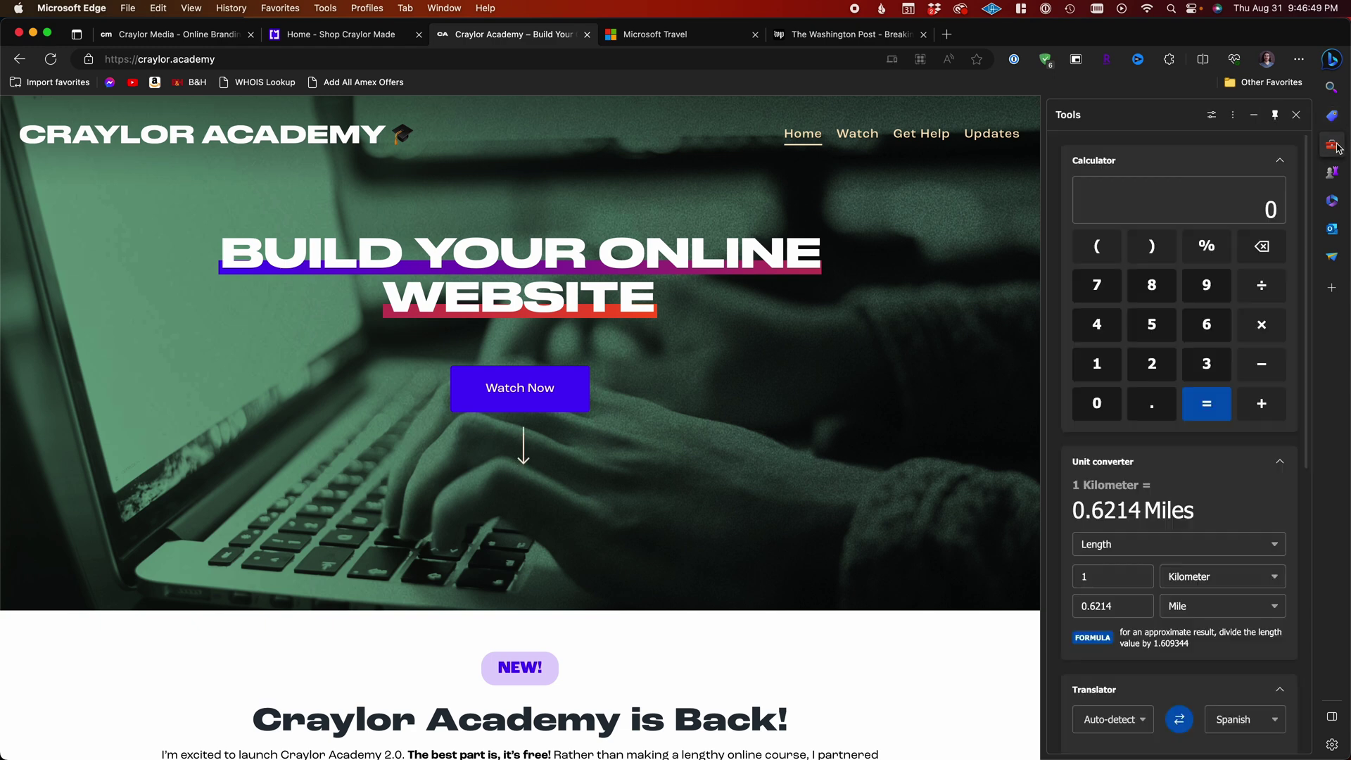
pyautogui.click(1338, 173)
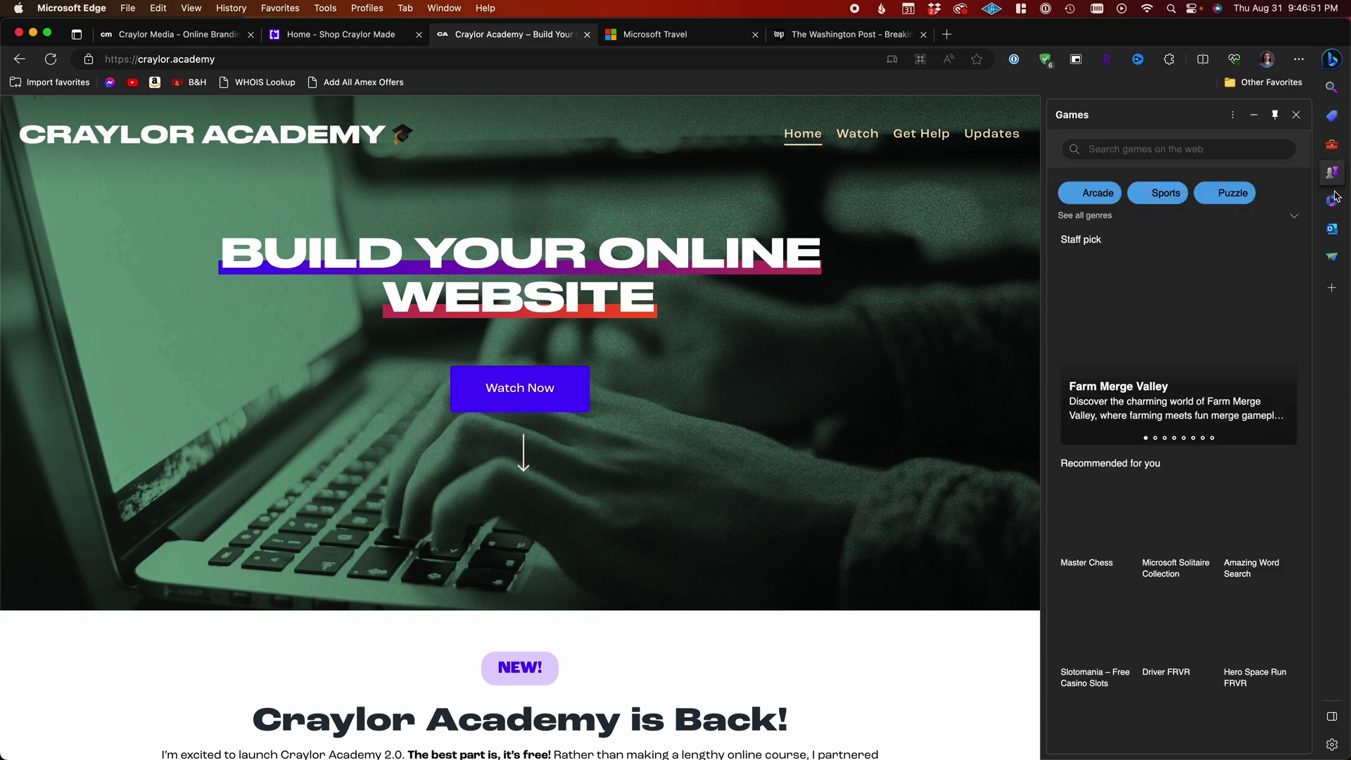
pyautogui.click(1335, 202)
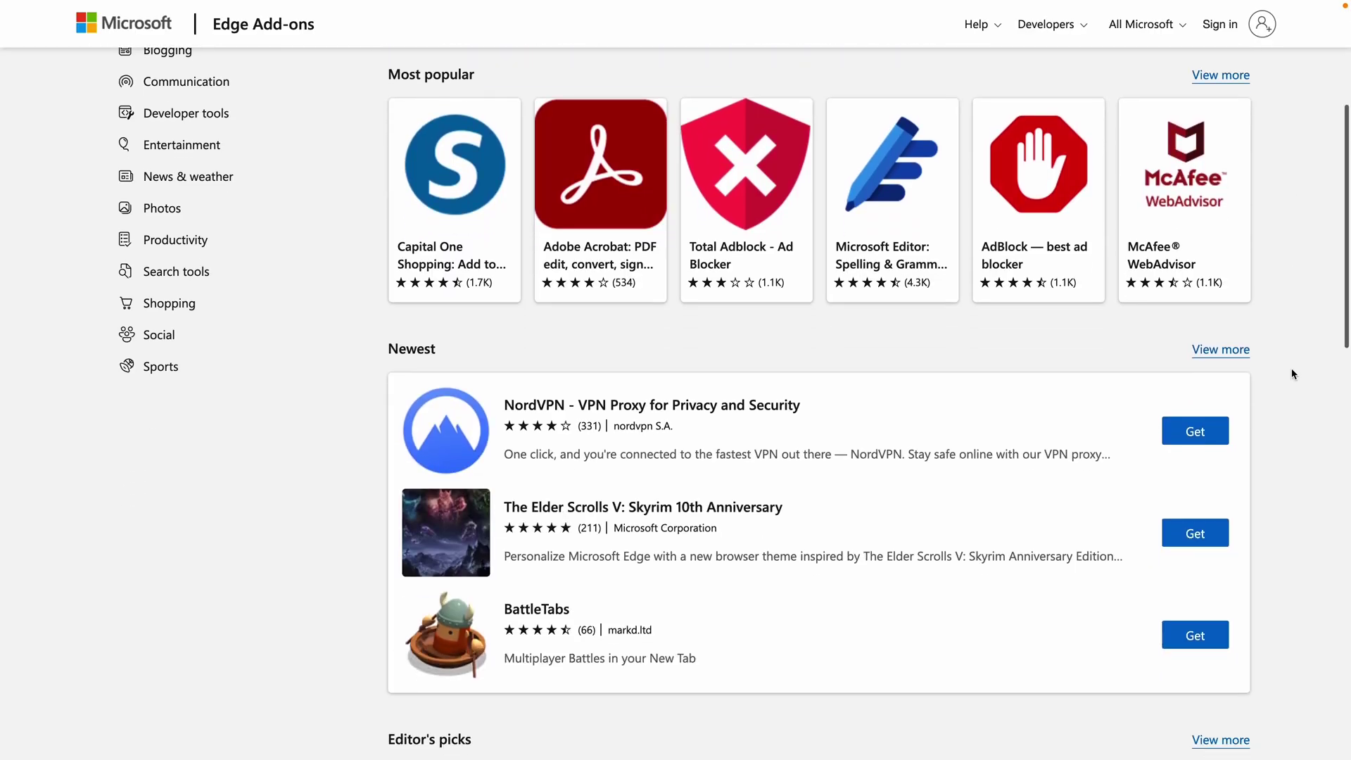
# Scroll the add-ons listings, open the Microsoft Editor add-on's details, then the installed extensions menu
pyautogui.scroll(-8, 1291, 370)
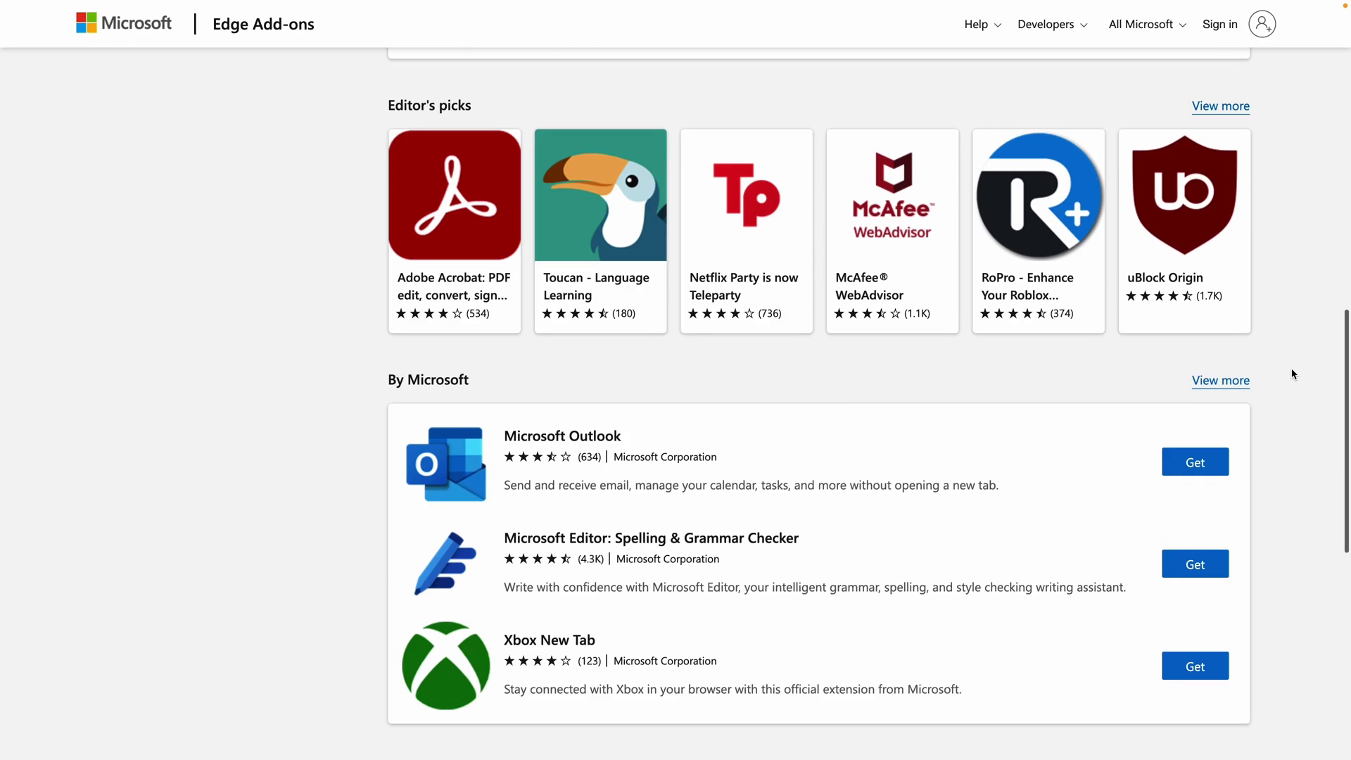
pyautogui.scroll(-2, 1290, 369)
pyautogui.scroll(-2, 1291, 369)
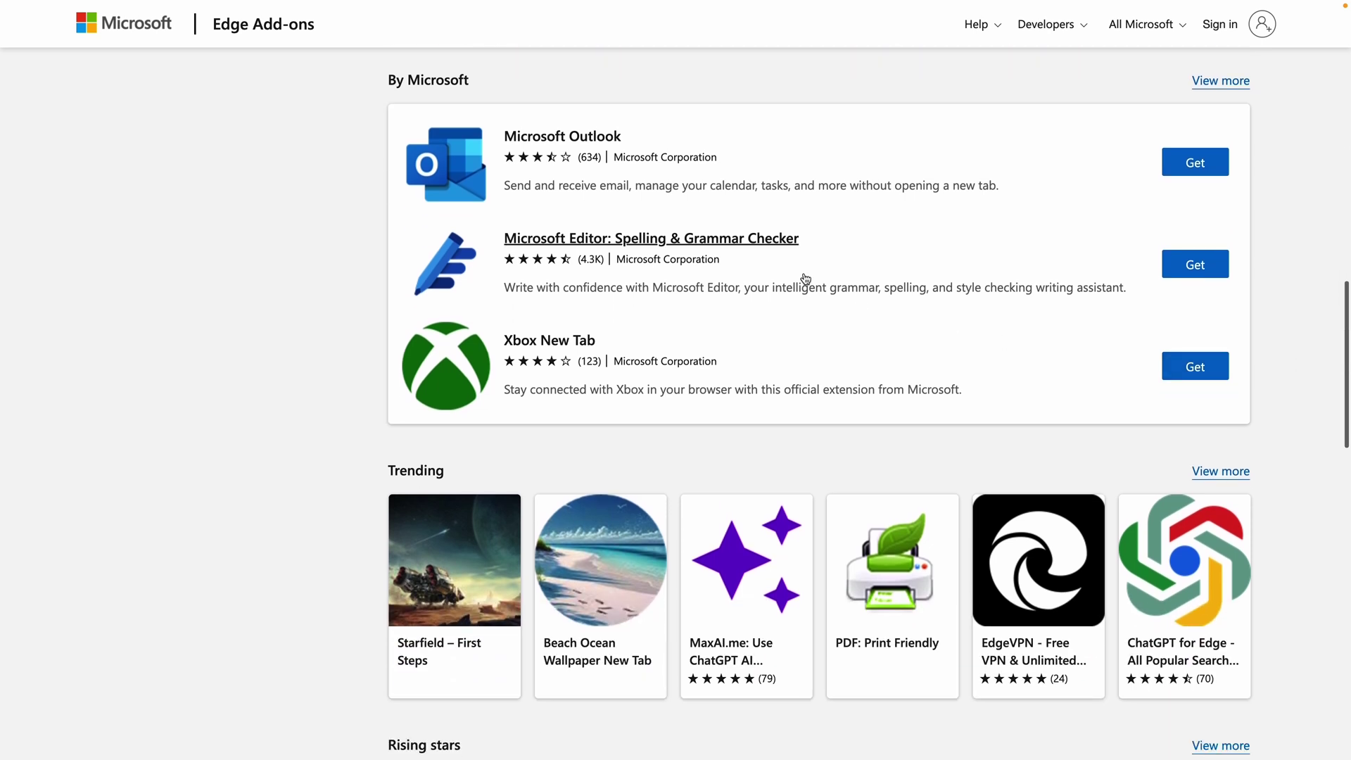
pyautogui.click(746, 248)
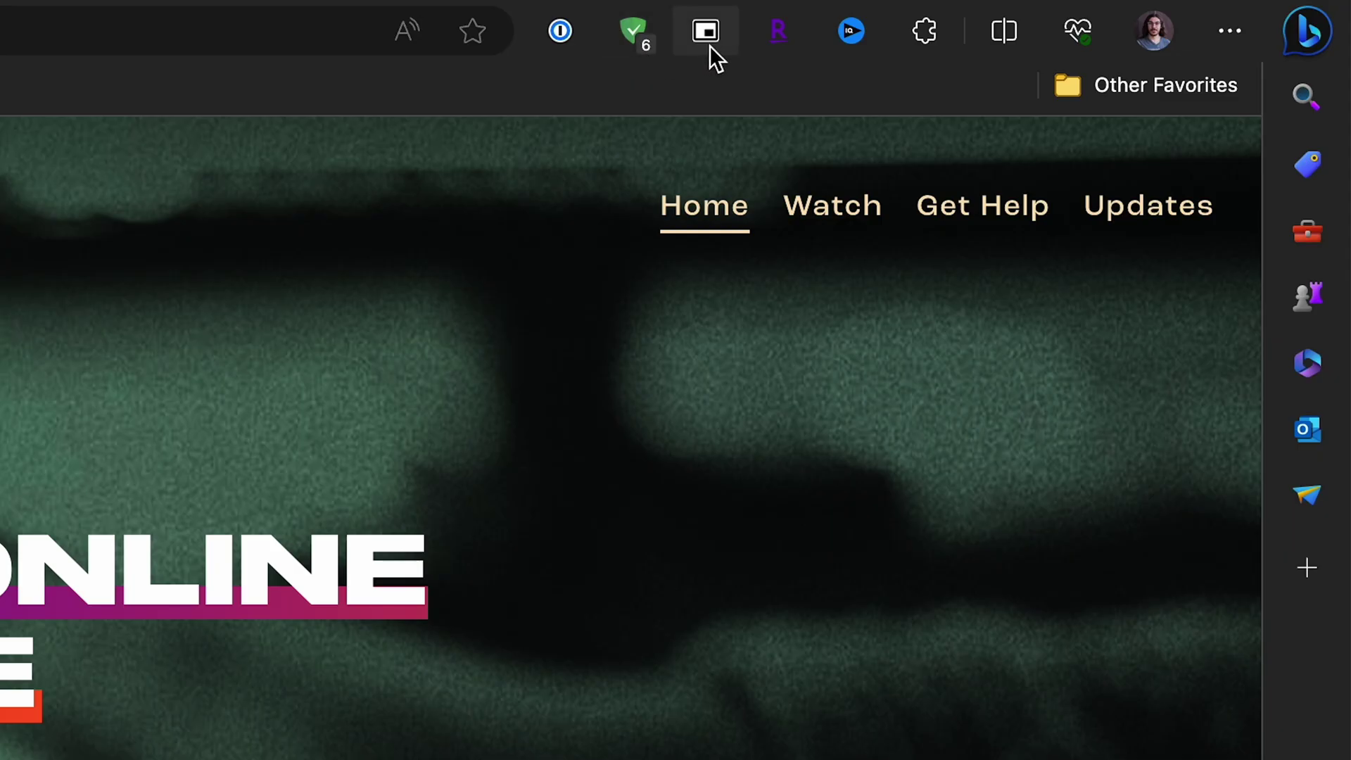
pyautogui.click(927, 41)
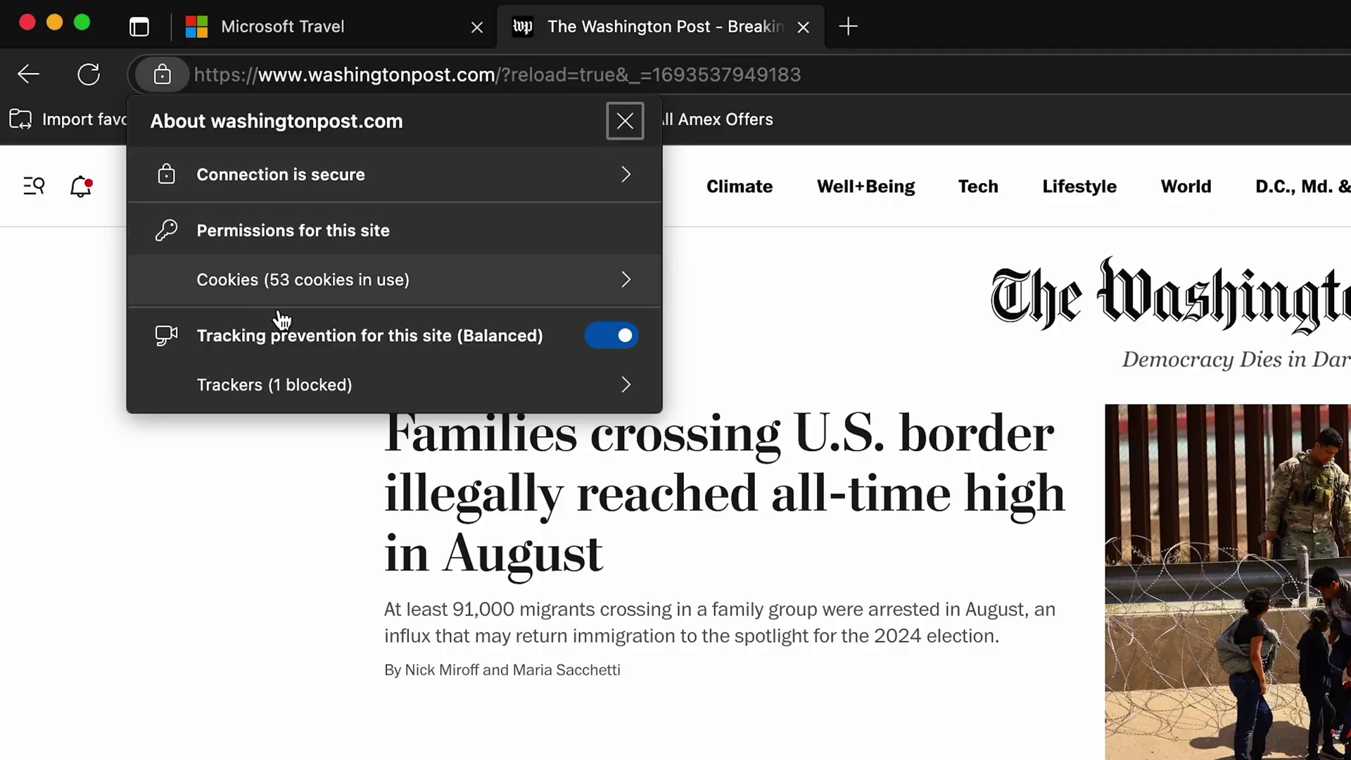
# List the trackers blocked on the Washington Post, then view msn.com's blocked trackers on the Microsoft Travel tab
pyautogui.click(338, 391)
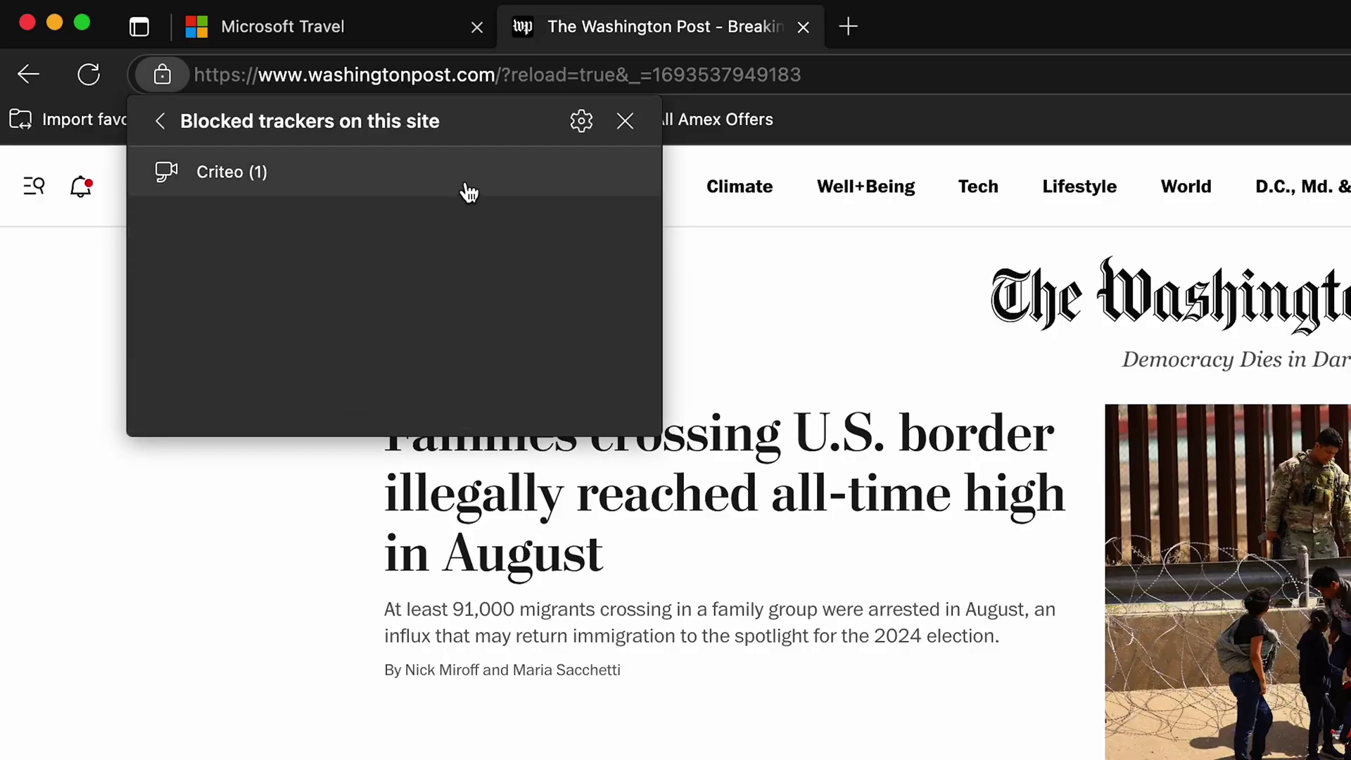
pyautogui.click(430, 39)
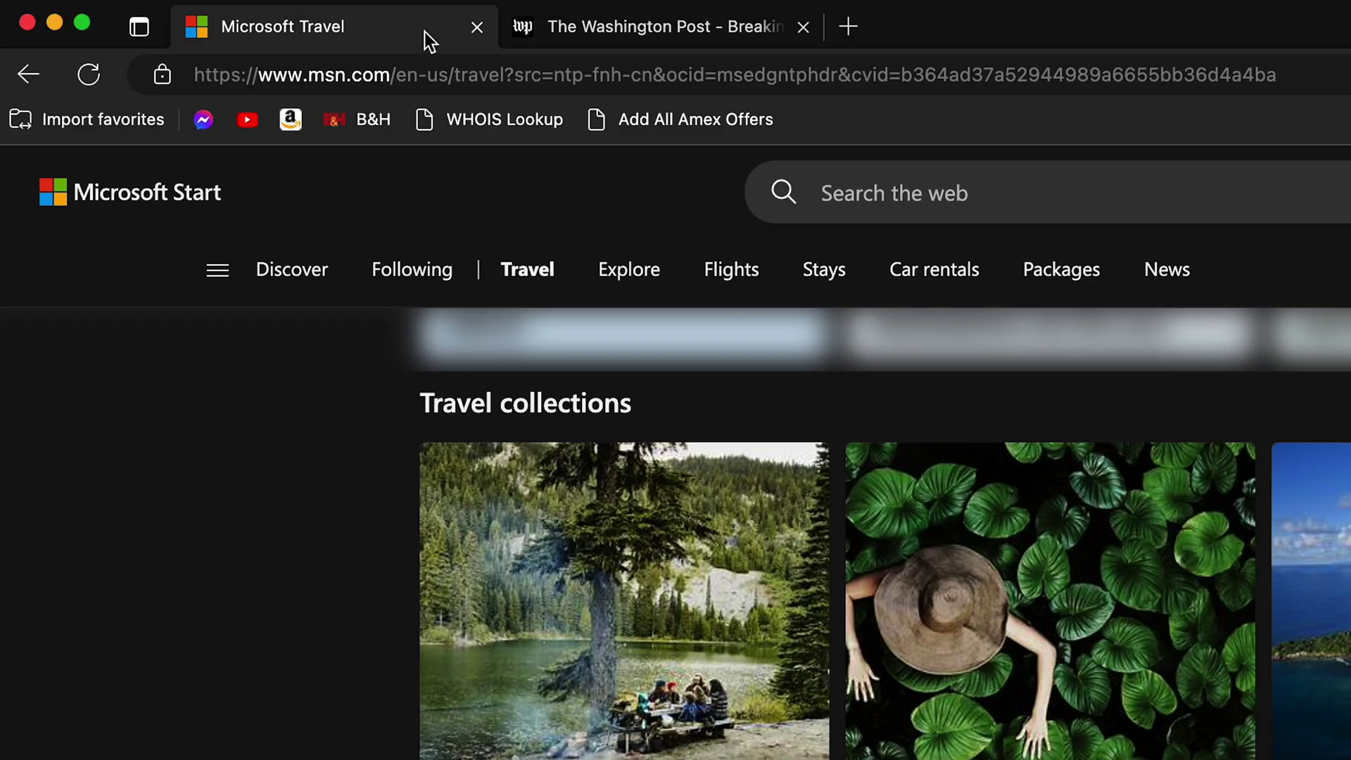
pyautogui.click(166, 78)
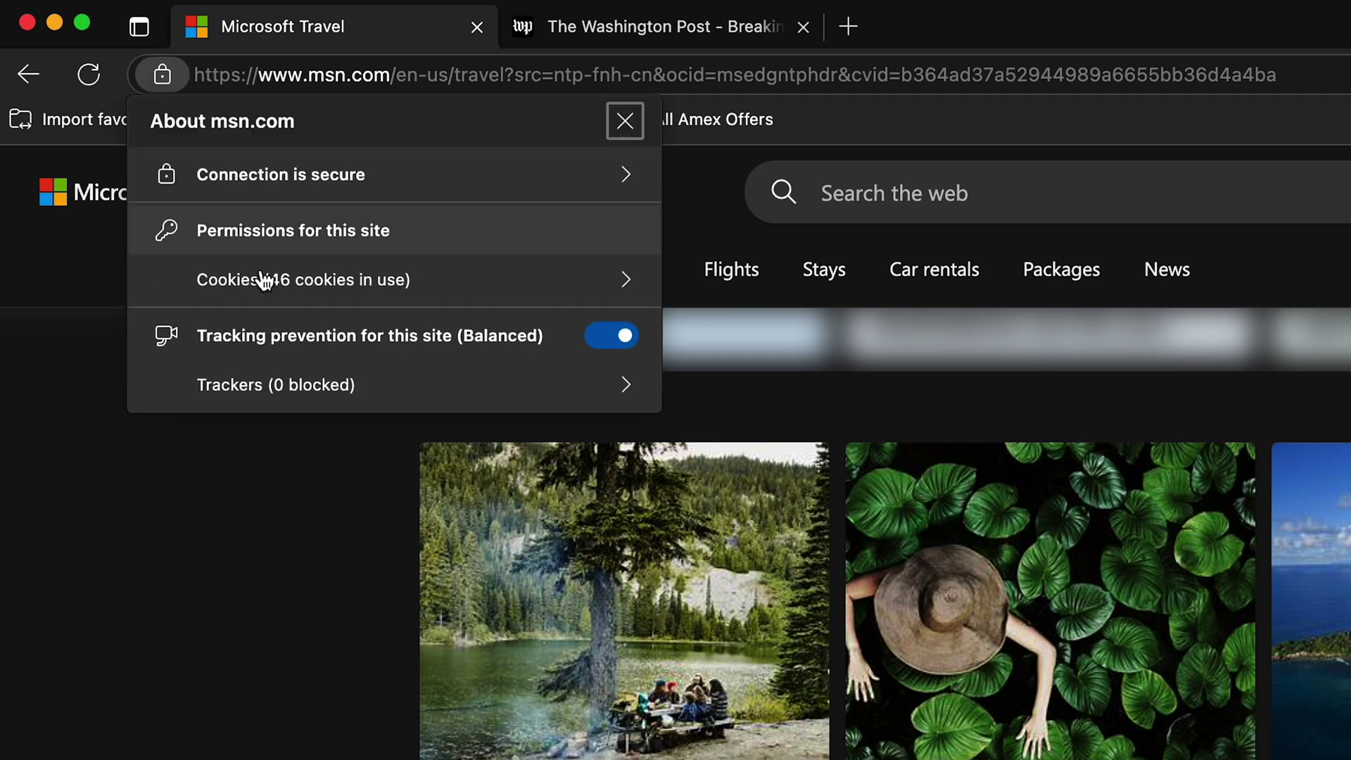
pyautogui.click(324, 386)
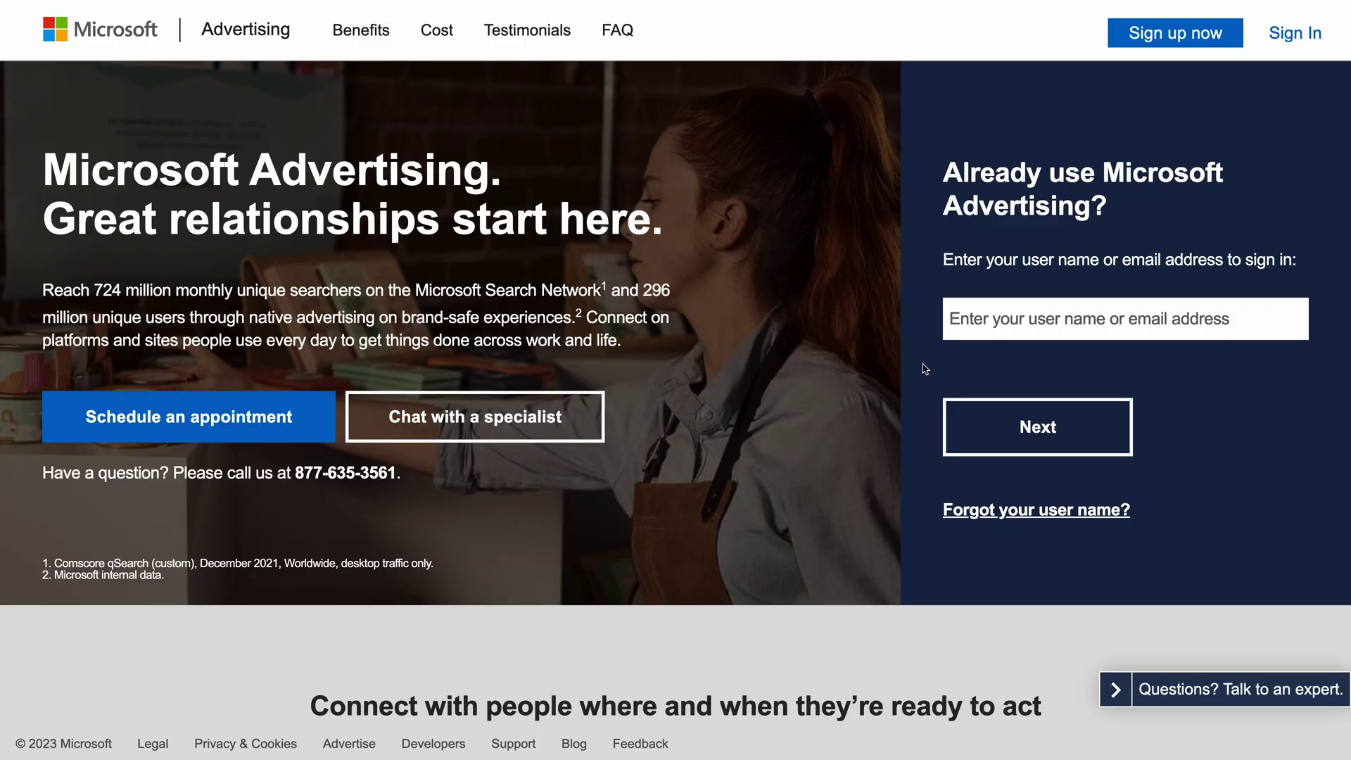
# Show the Washington Post's blocked trackers, with Criteo blocked
pyautogui.scroll(-3, 924, 369)
pyautogui.scroll(-4, 923, 369)
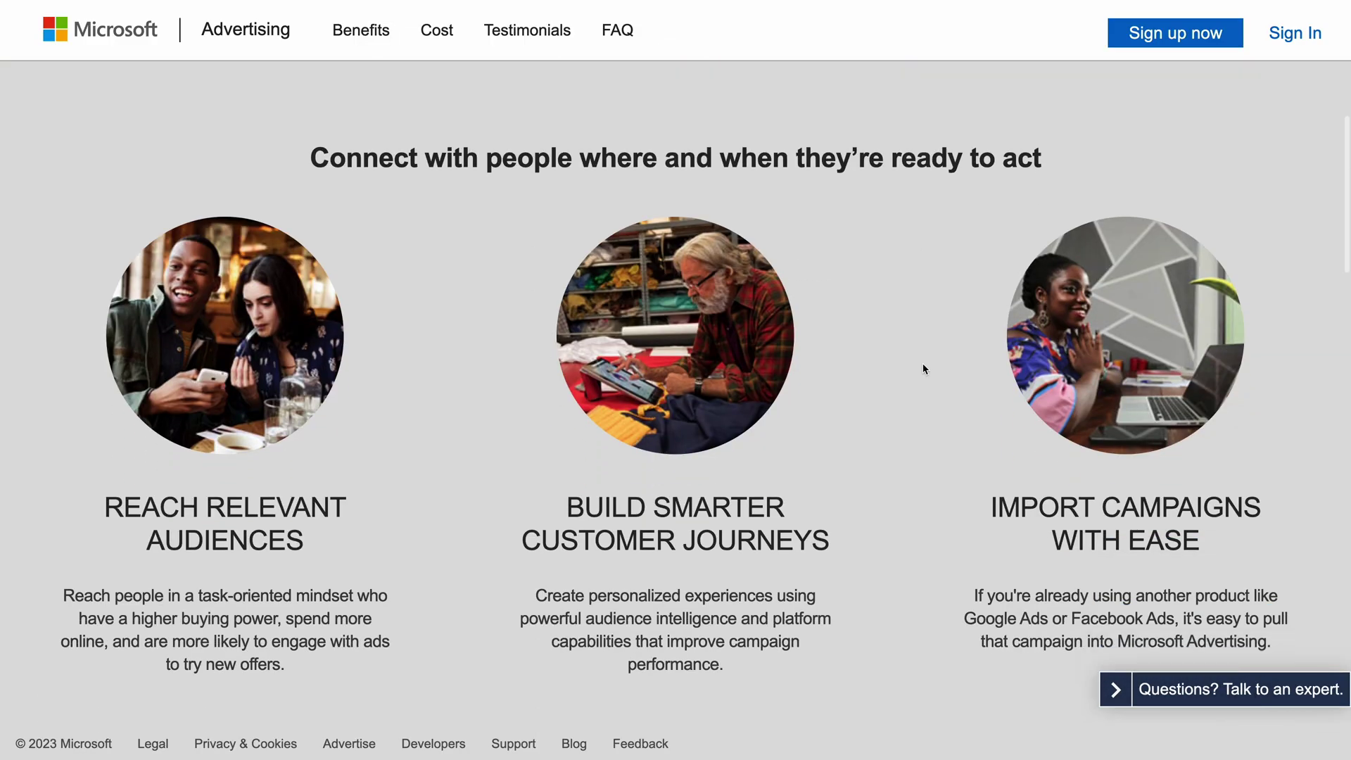
pyautogui.scroll(-5, 924, 369)
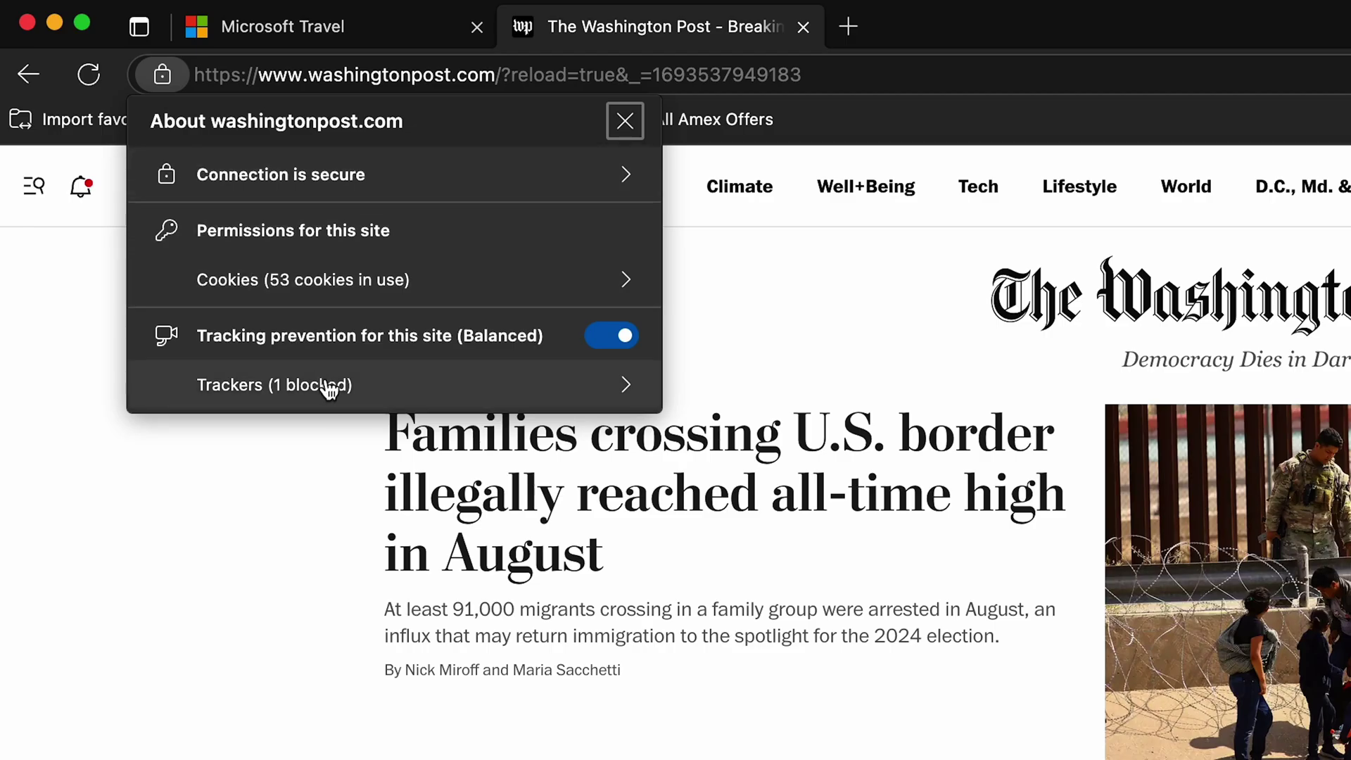
pyautogui.click(329, 386)
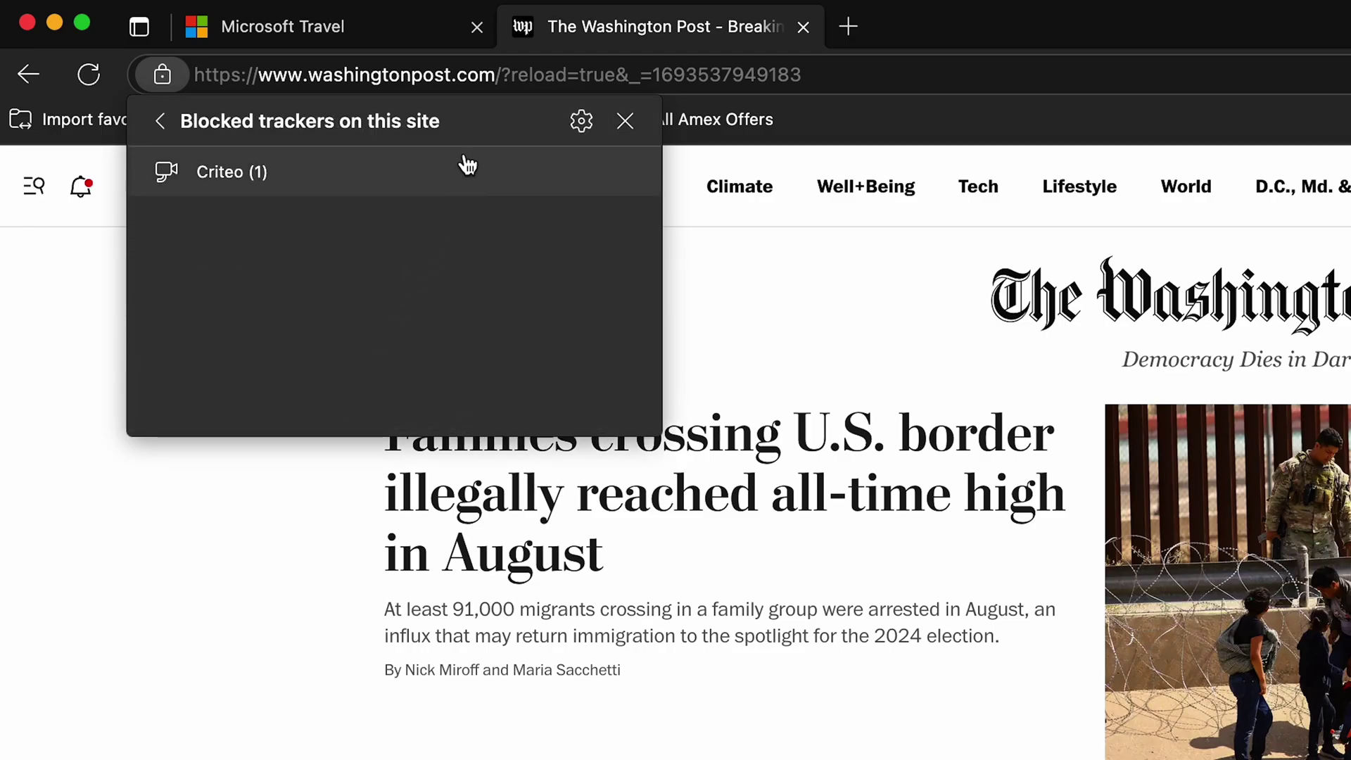
# On the Microsoft Travel tab, confirm msn.com shows 0 trackers blocked
pyautogui.click(425, 32)
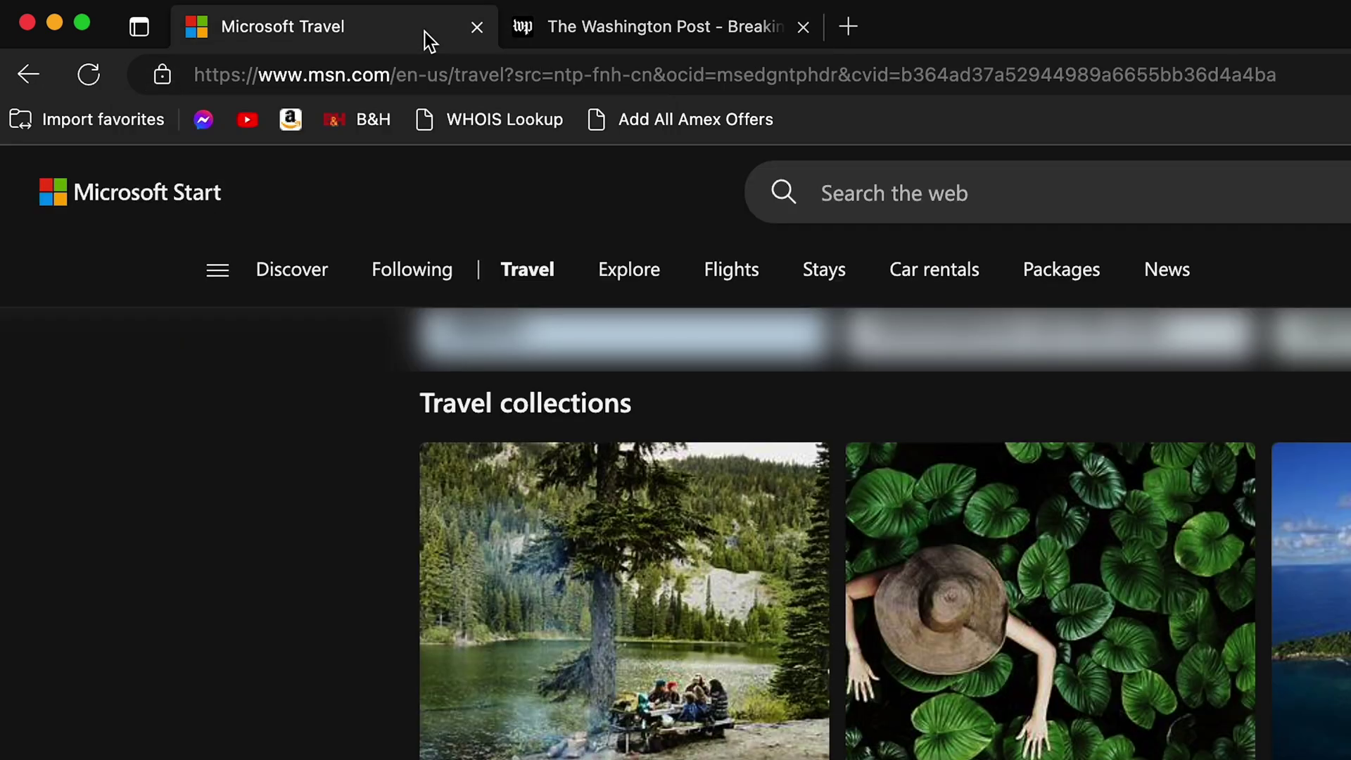
pyautogui.click(166, 79)
pyautogui.click(325, 385)
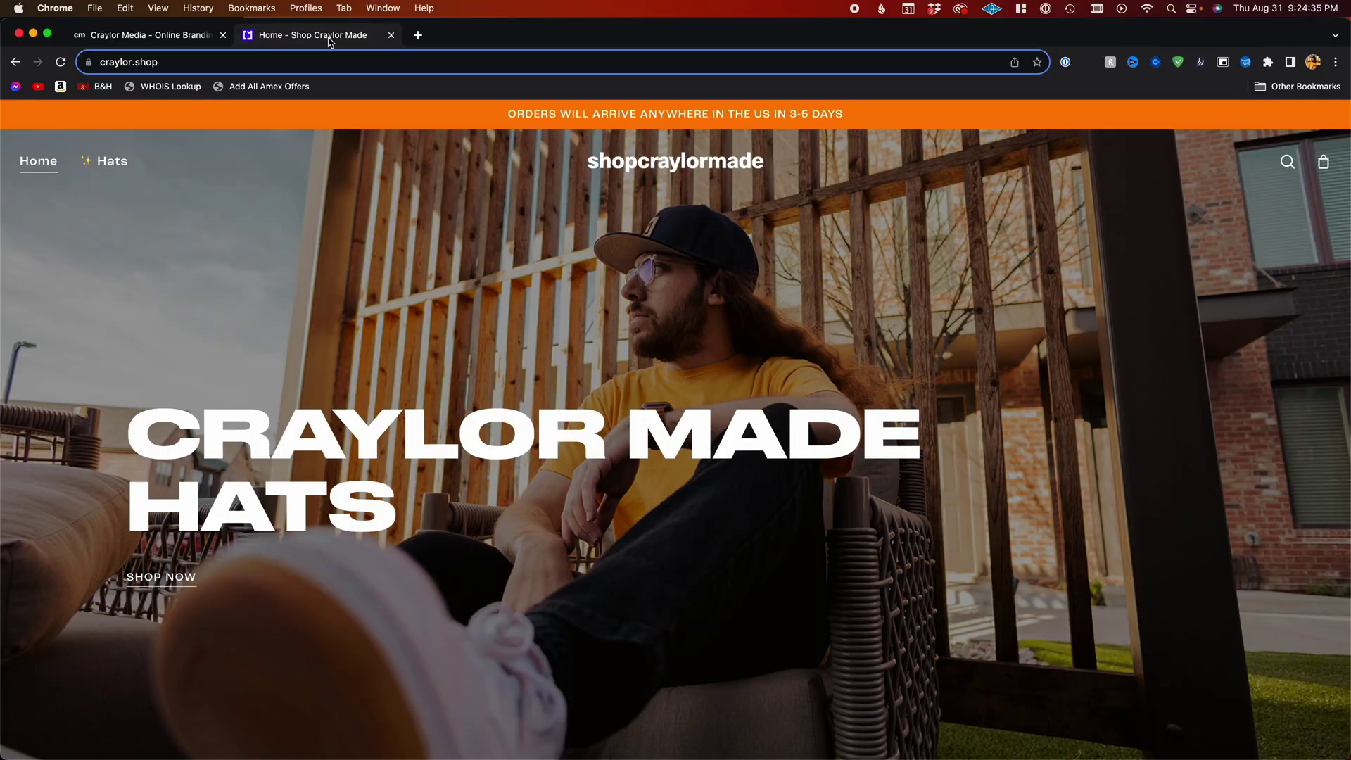
pyautogui.rightClick(349, 40)
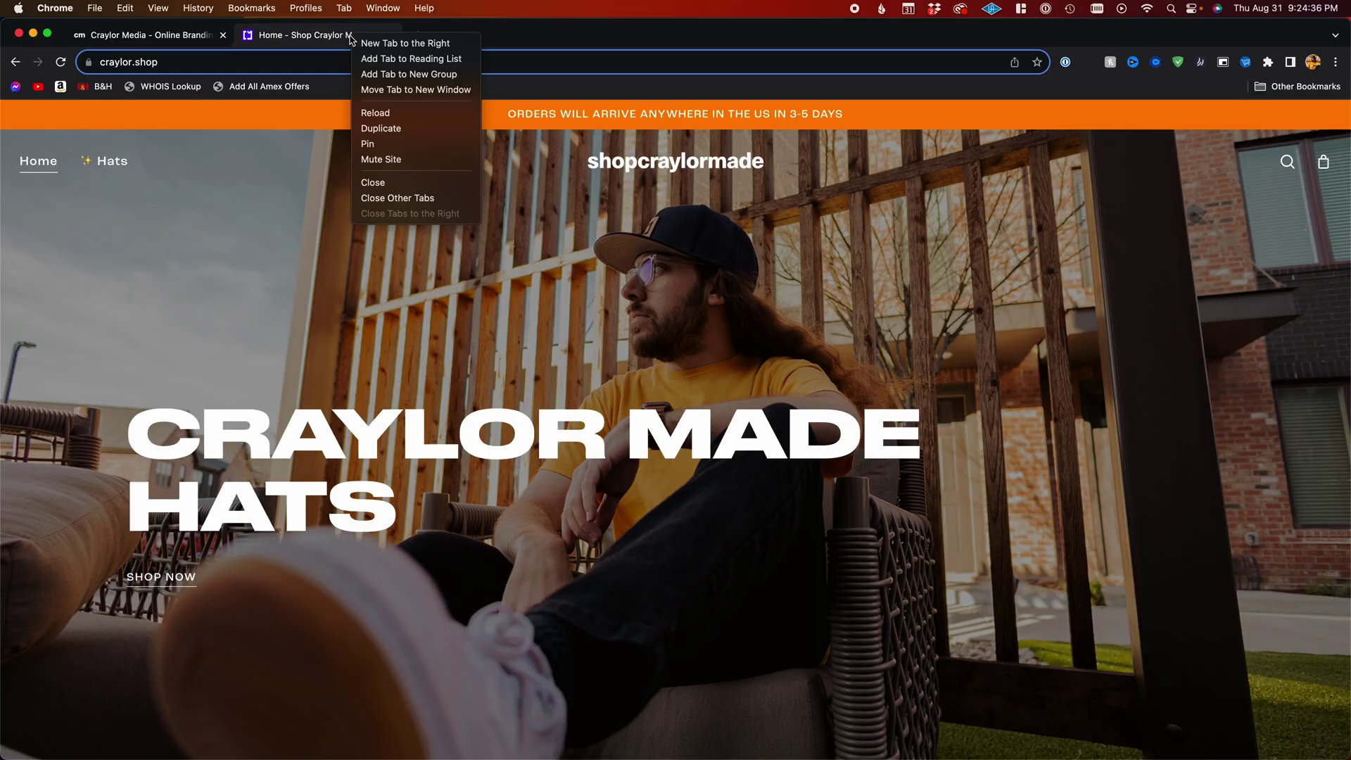
# Group the Craylor shop tab under a new tab group called CRAYLOR, then go to Craylor Media
pyautogui.click(376, 74)
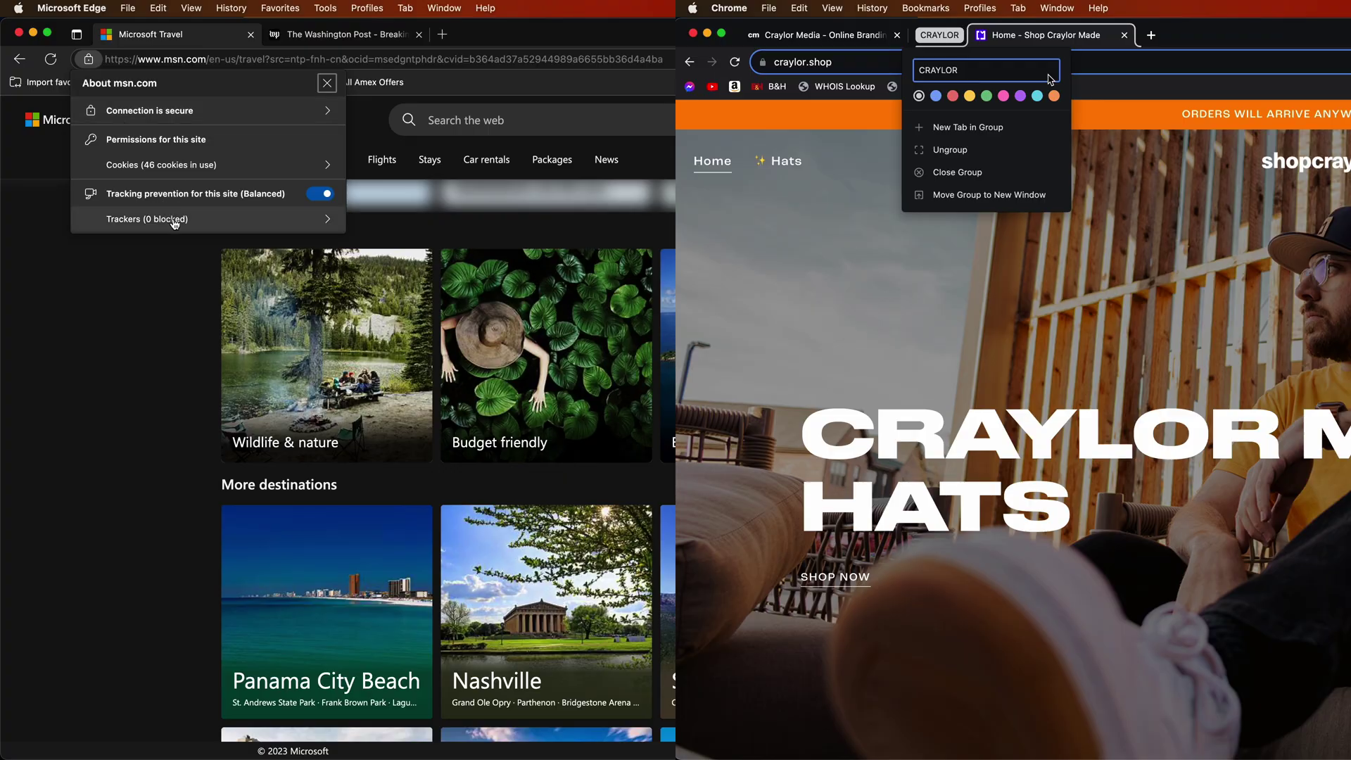
pyautogui.click(174, 219)
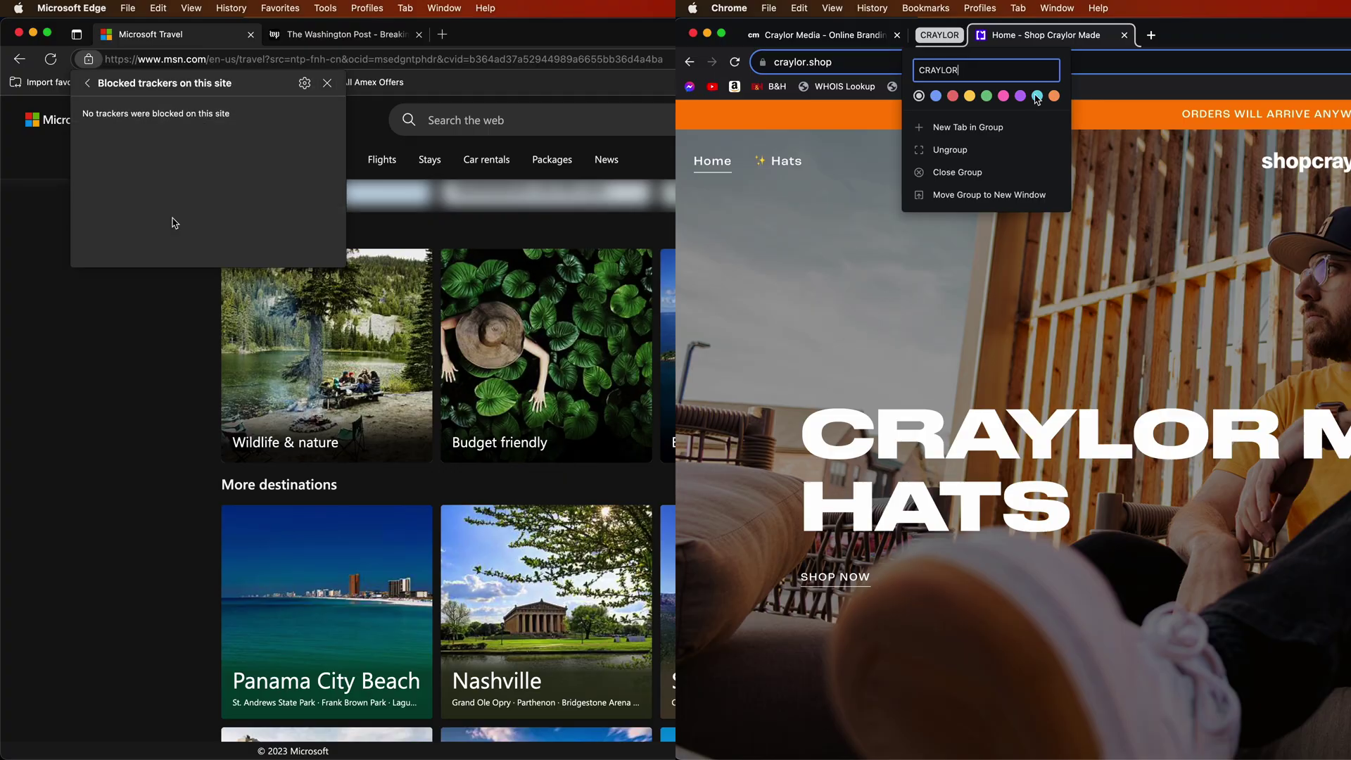
pyautogui.press('Return')
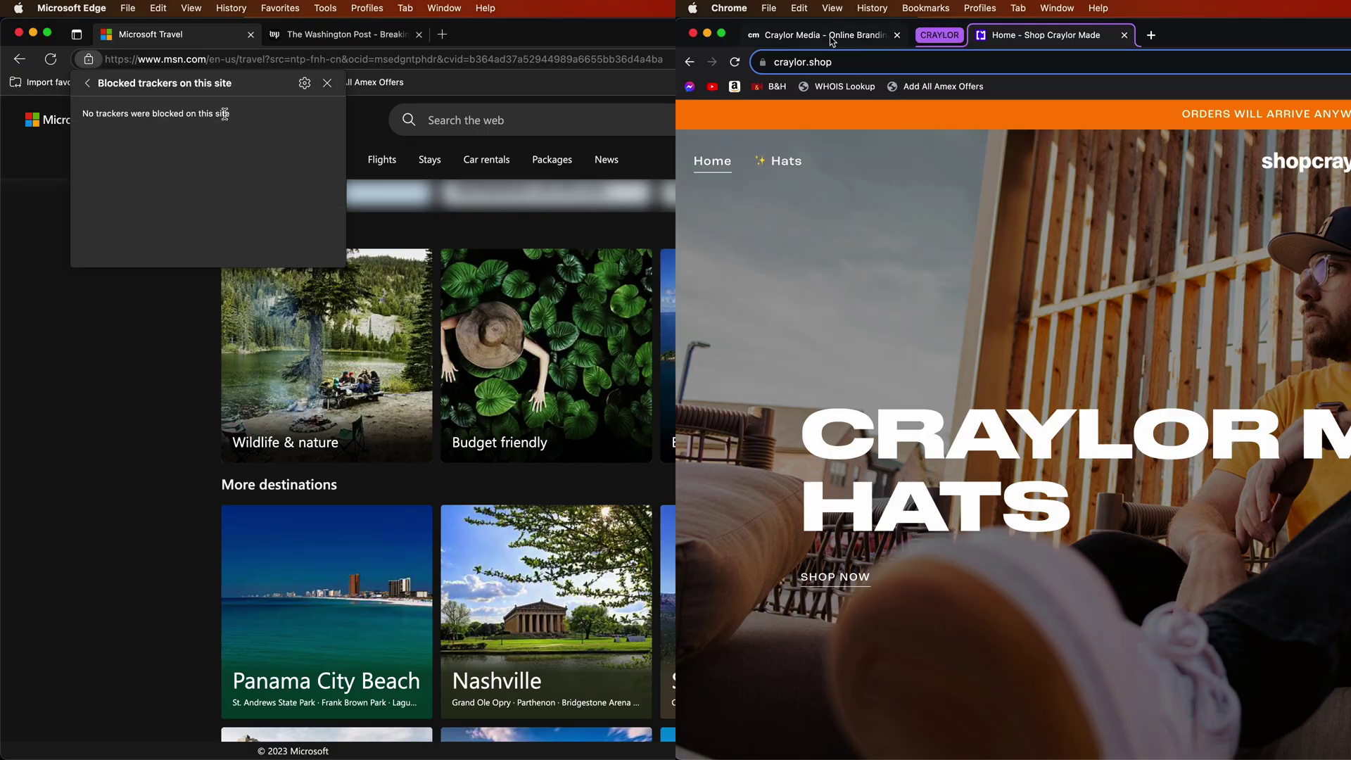
pyautogui.click(832, 41)
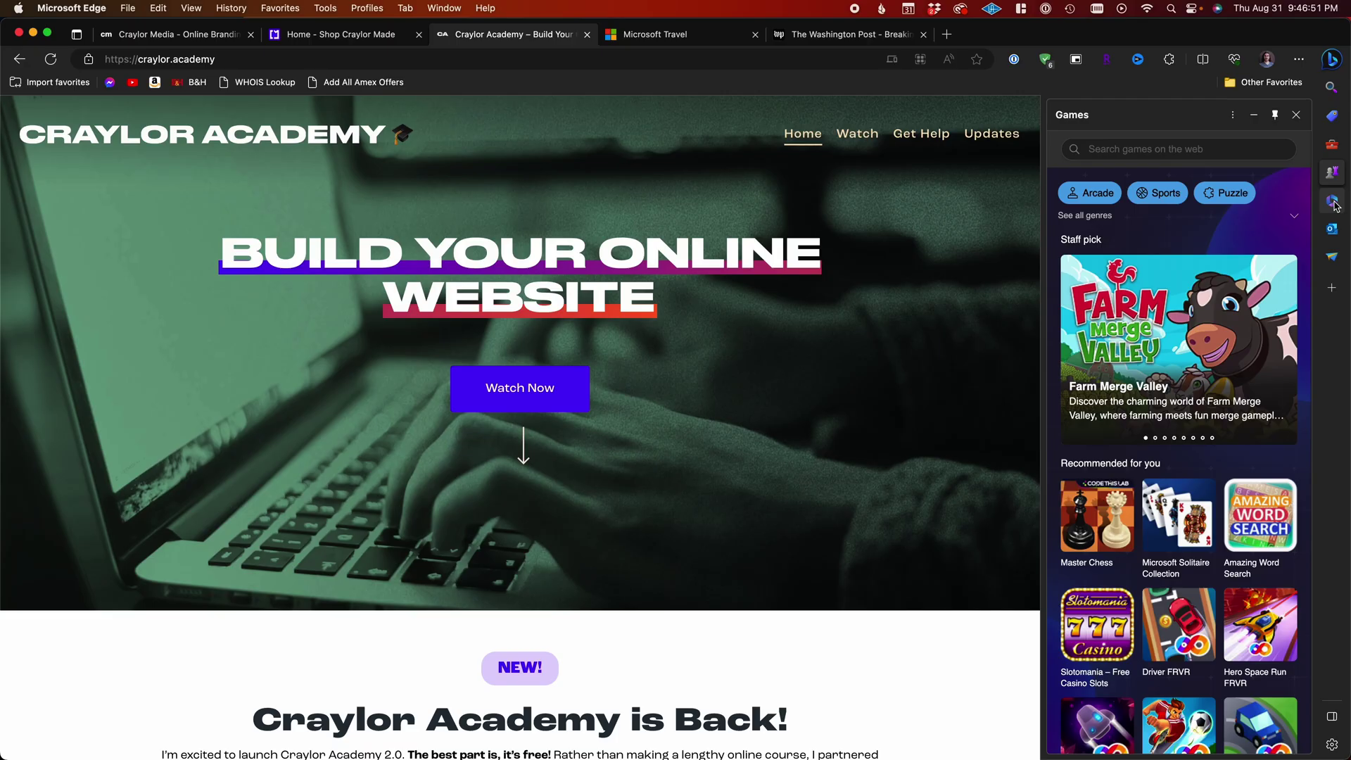
# Open the Microsoft 365 and Outlook side panels, box the 6 ÷ 2(1+2) problem, and check msn.com trackers
pyautogui.click(1332, 202)
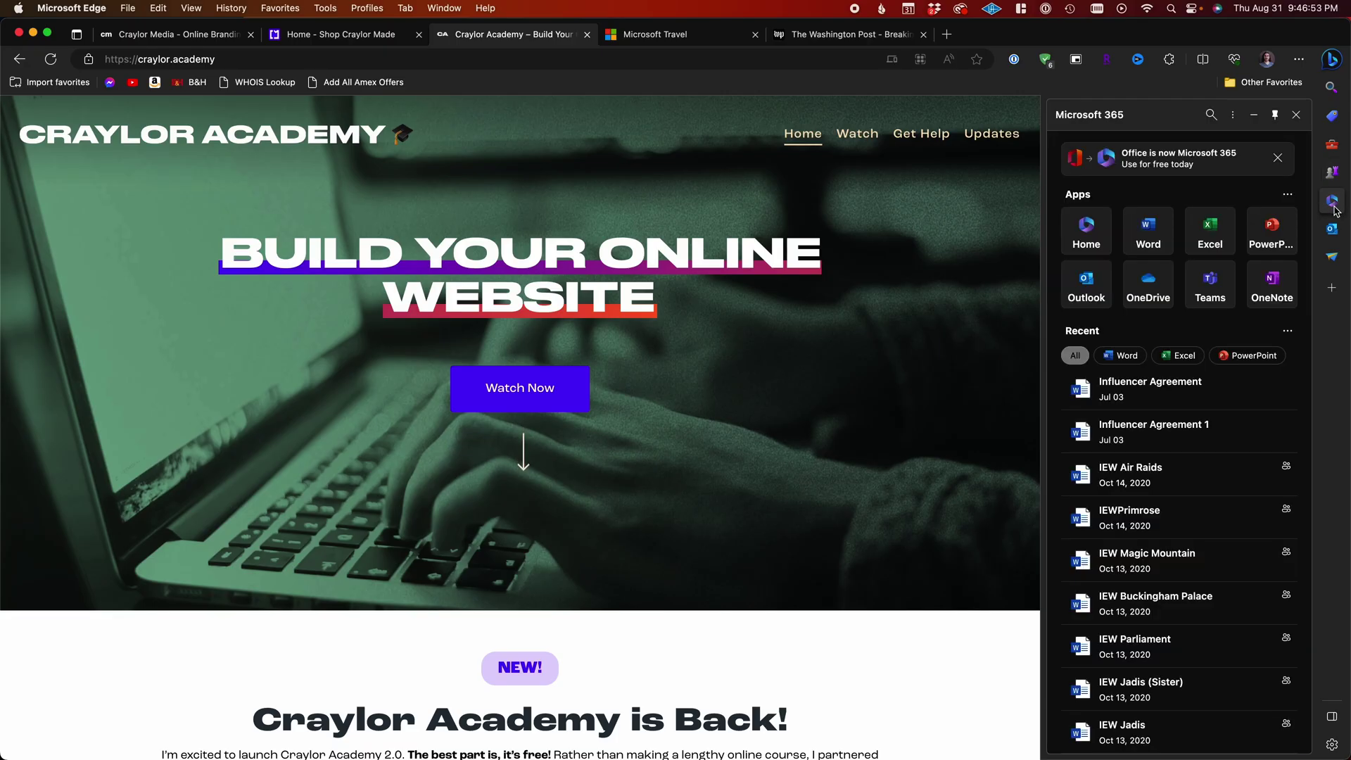
pyautogui.click(1332, 230)
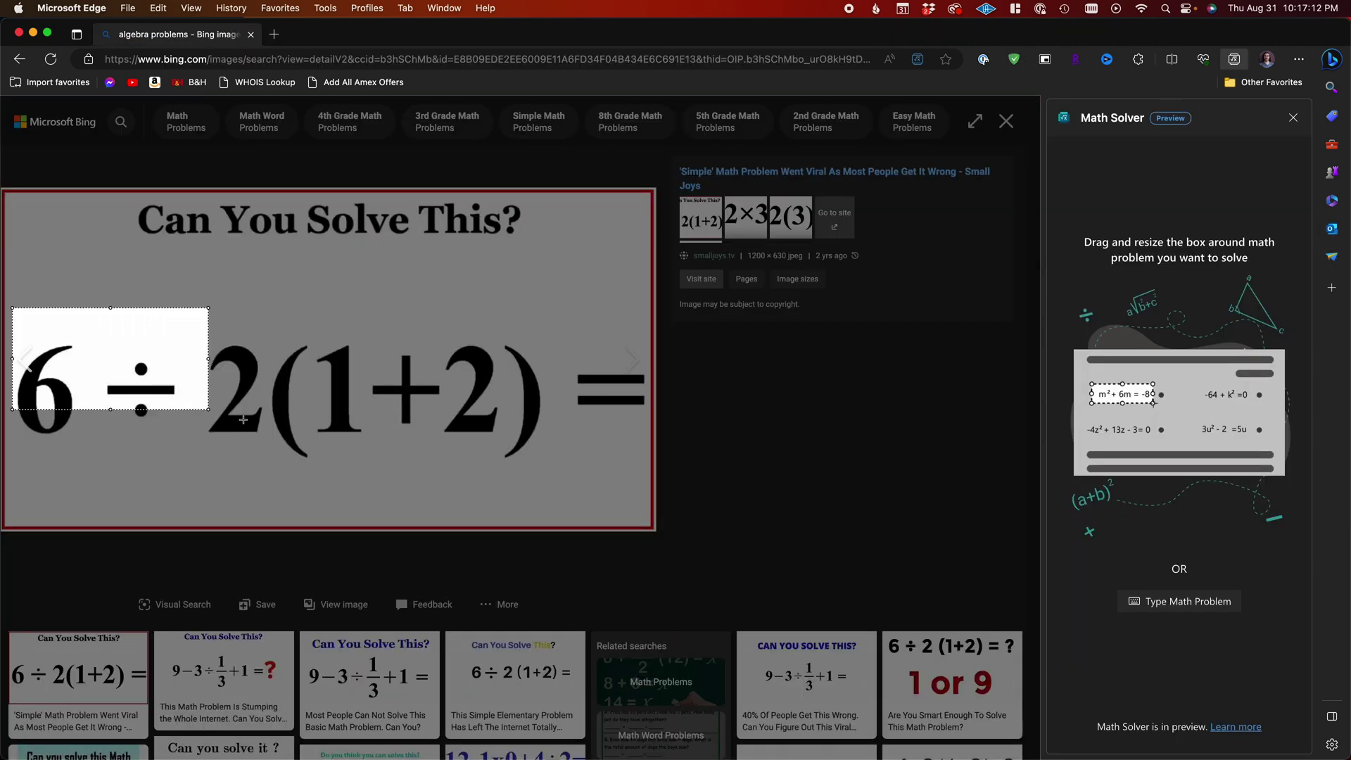
pyautogui.moveTo(204, 407); pyautogui.dragTo(524, 460)
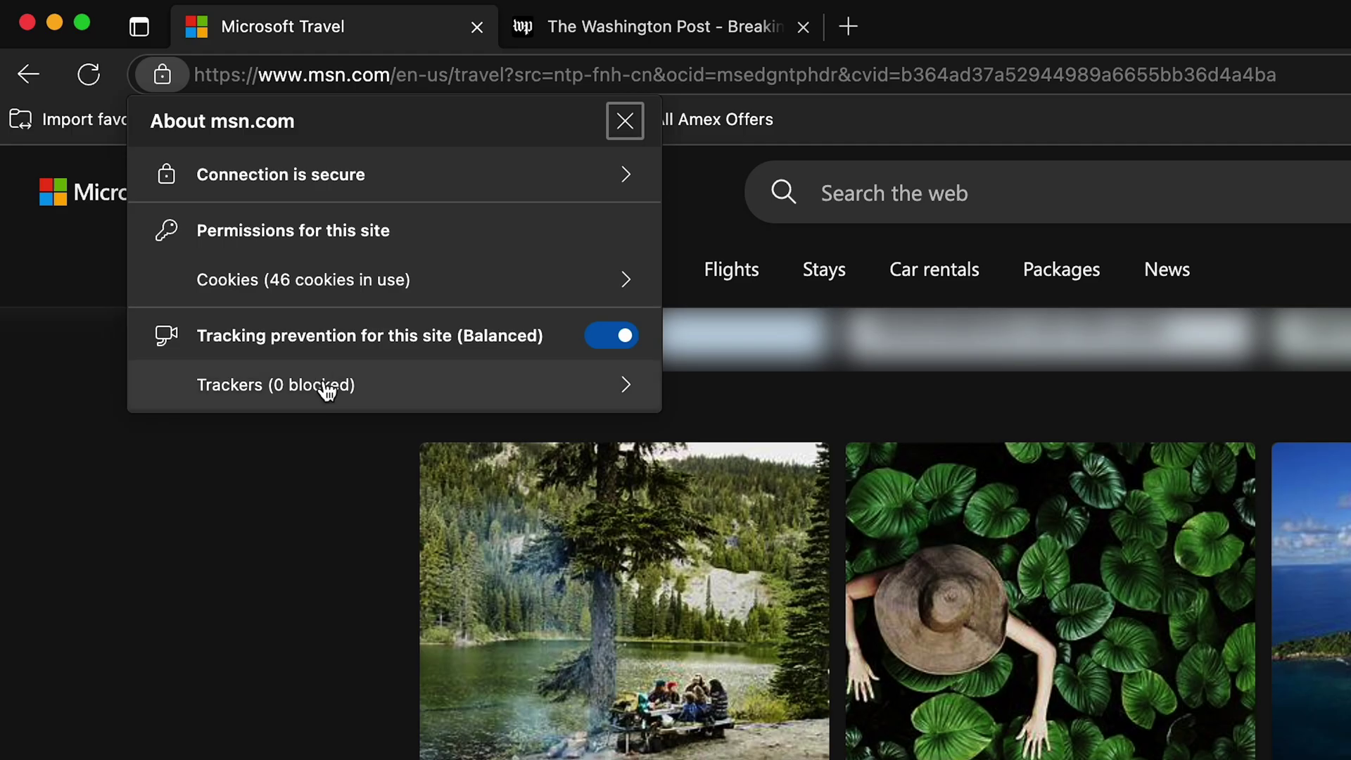
pyautogui.click(323, 382)
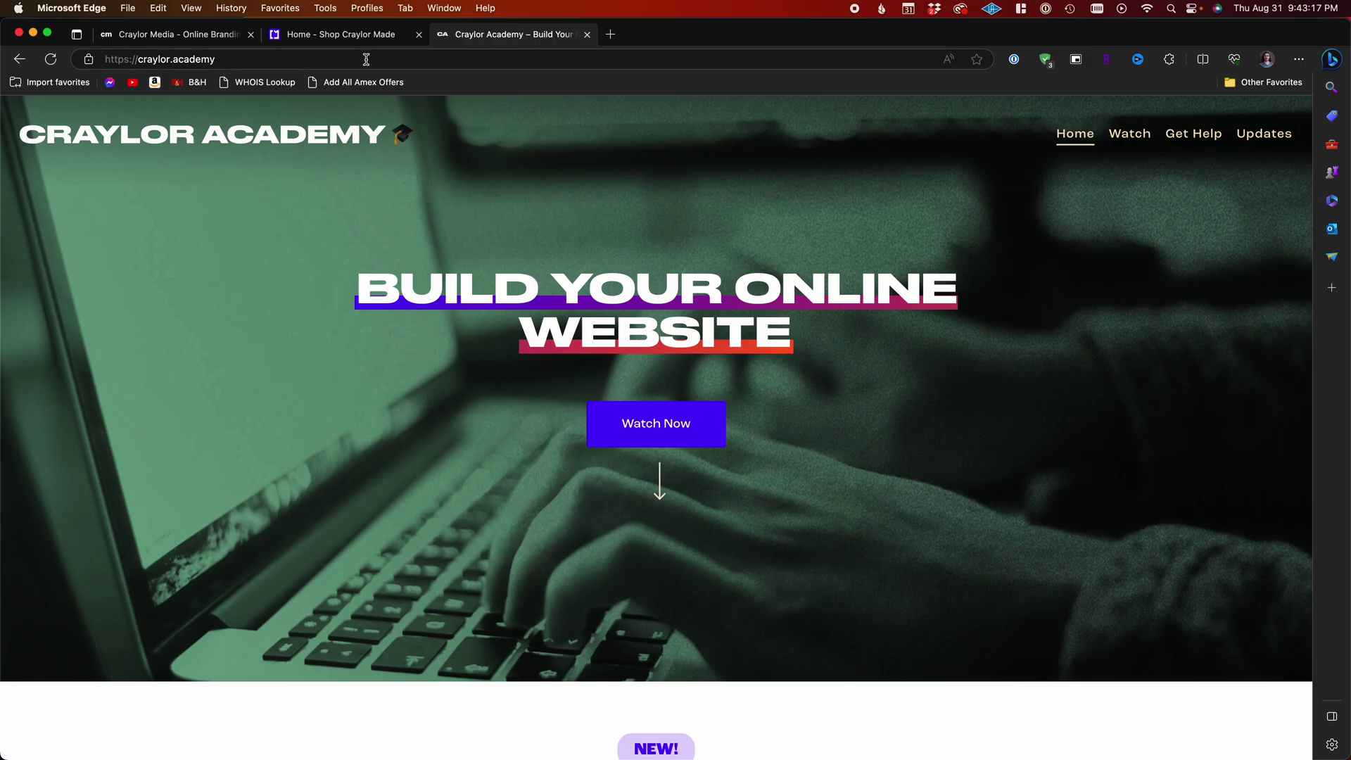
# Switch between the Shop Craylor Made and Craylor Media tabs and close the CRAYLOR group editor
pyautogui.click(340, 42)
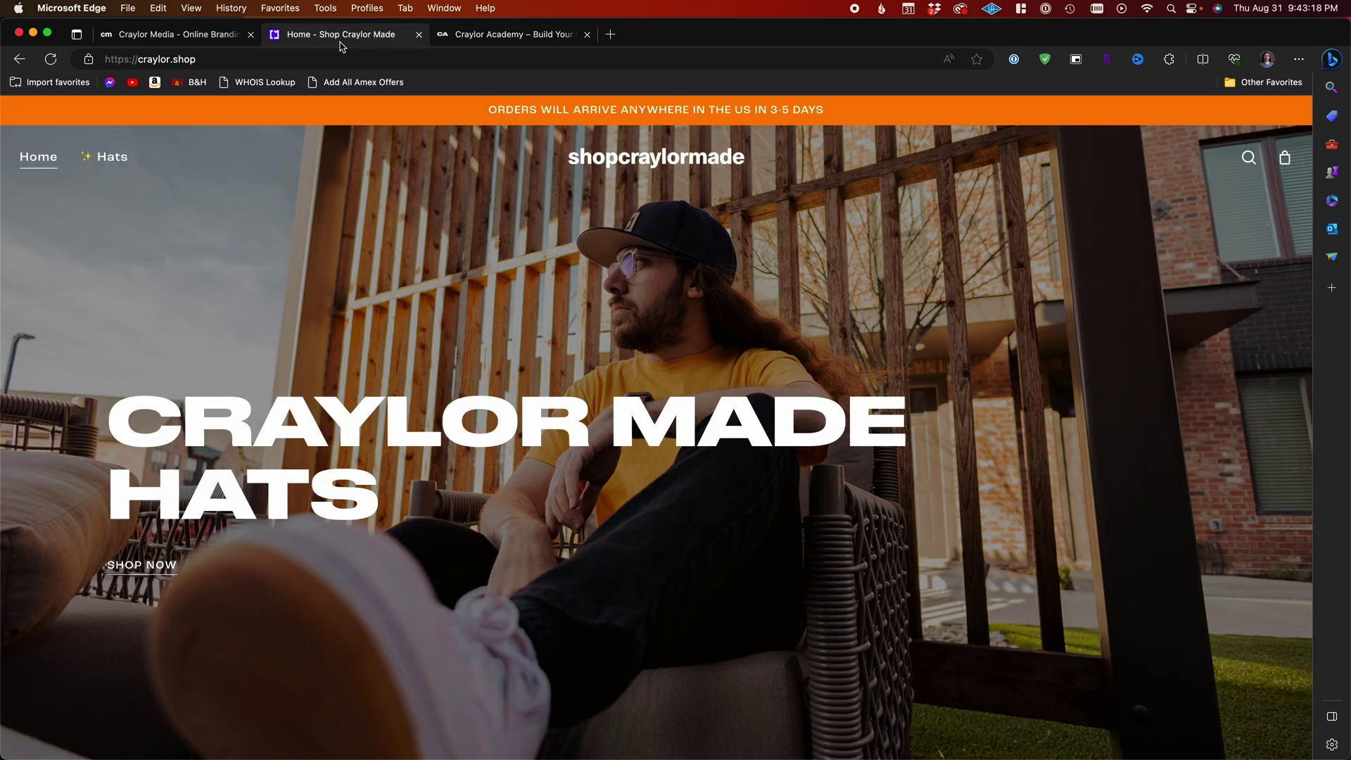
pyautogui.click(177, 43)
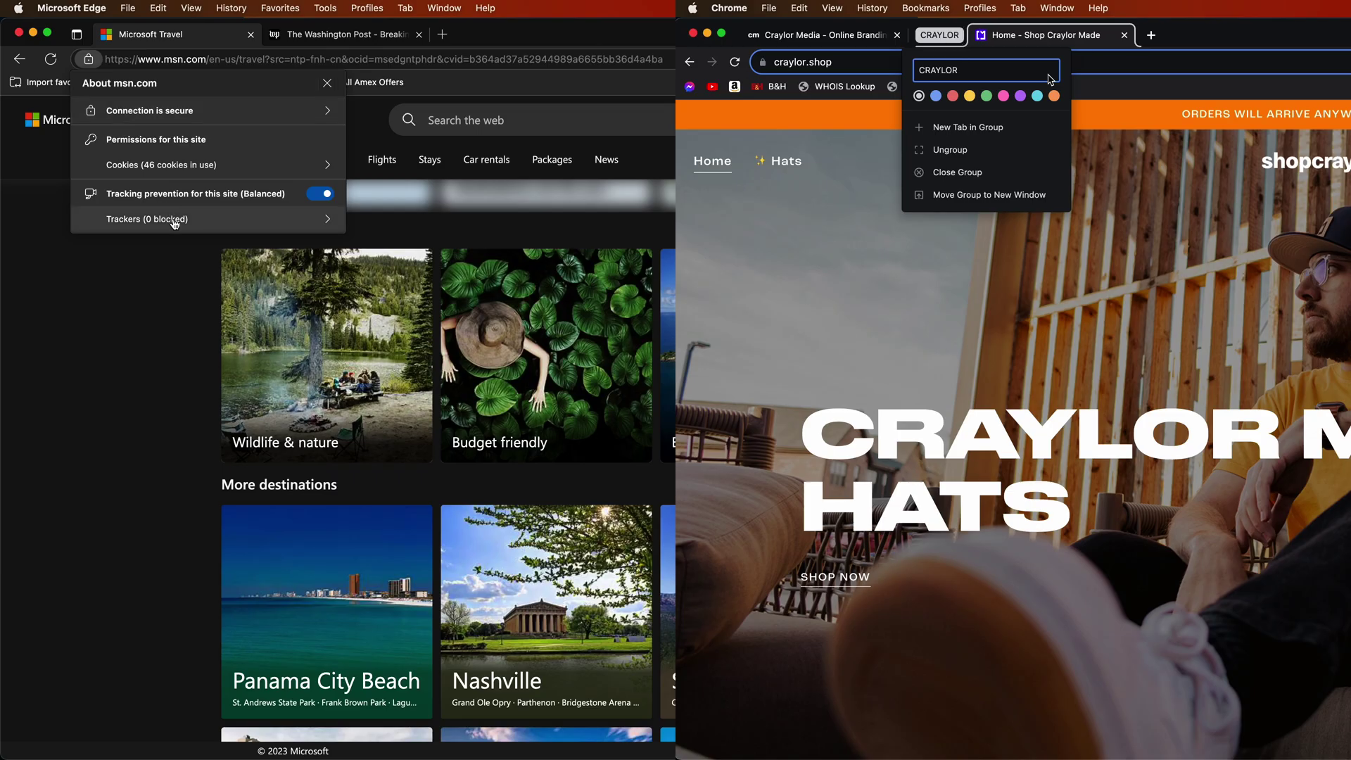
pyautogui.click(174, 220)
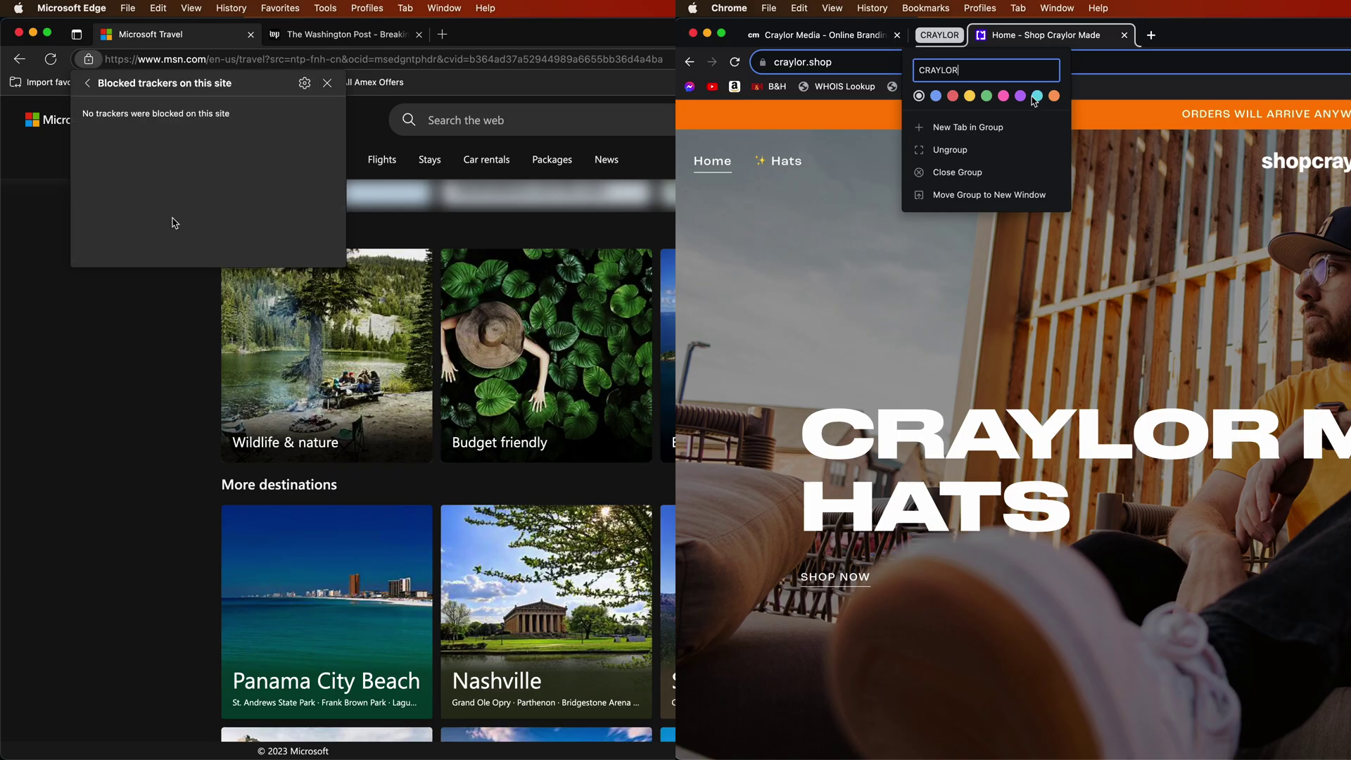
pyautogui.press('Escape')
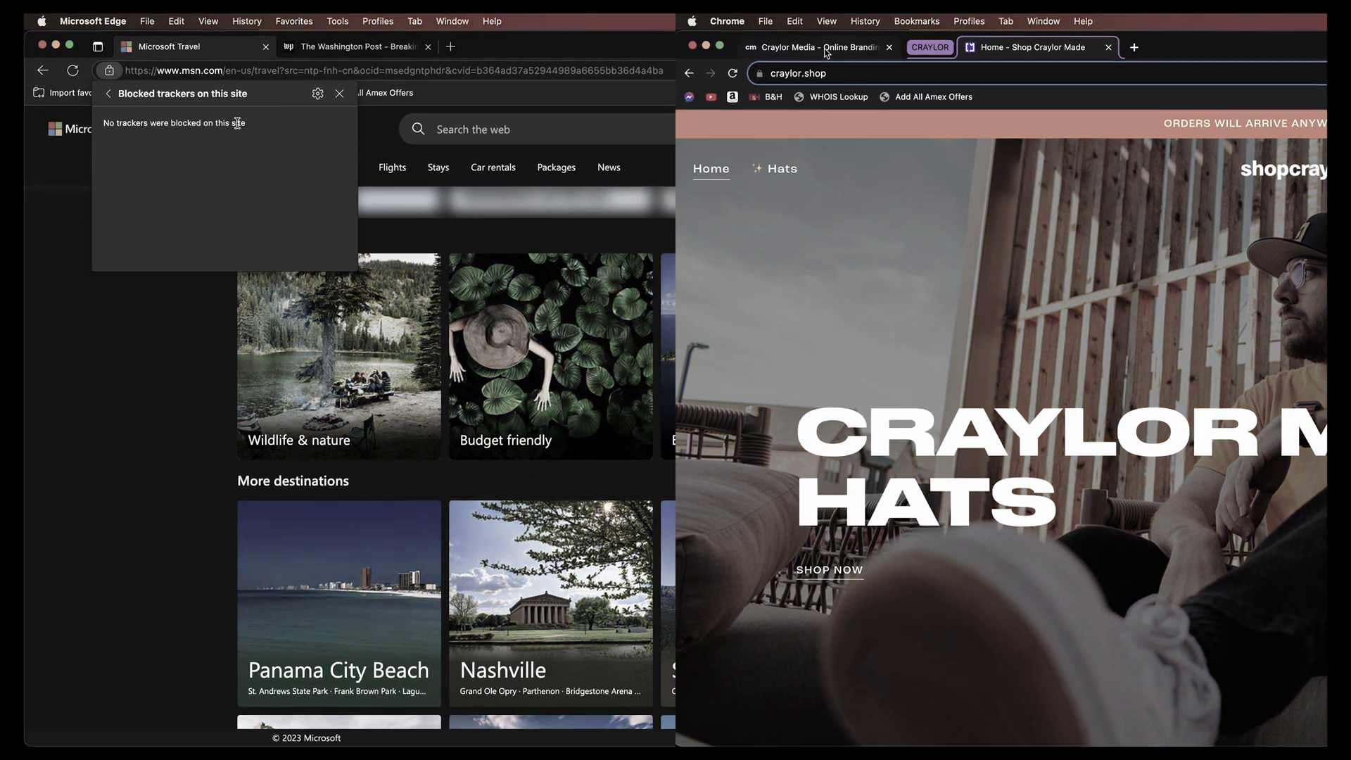